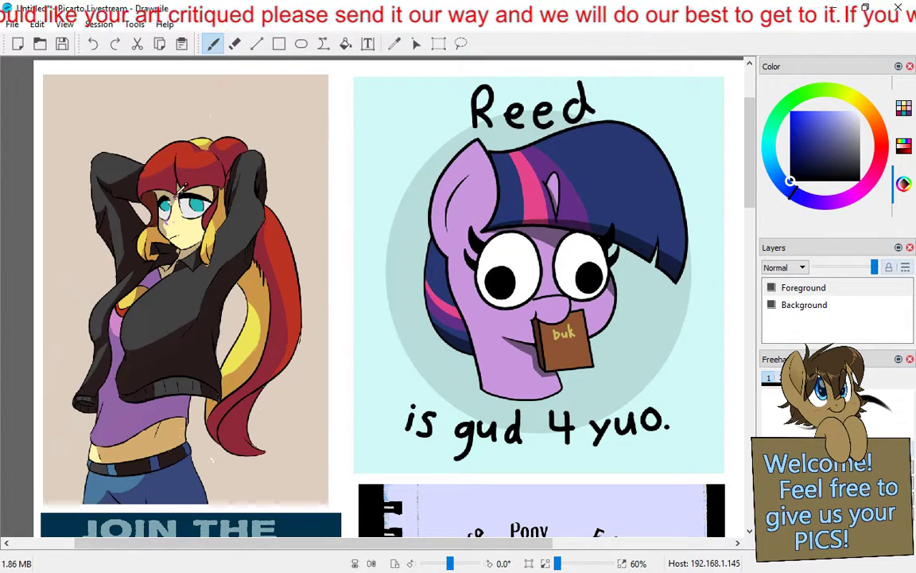
Step: Add three new layers above Foreground and make Layer 2 the active layer for marking up the red-haired girl drawing
scroll(164, 187, up, 1)
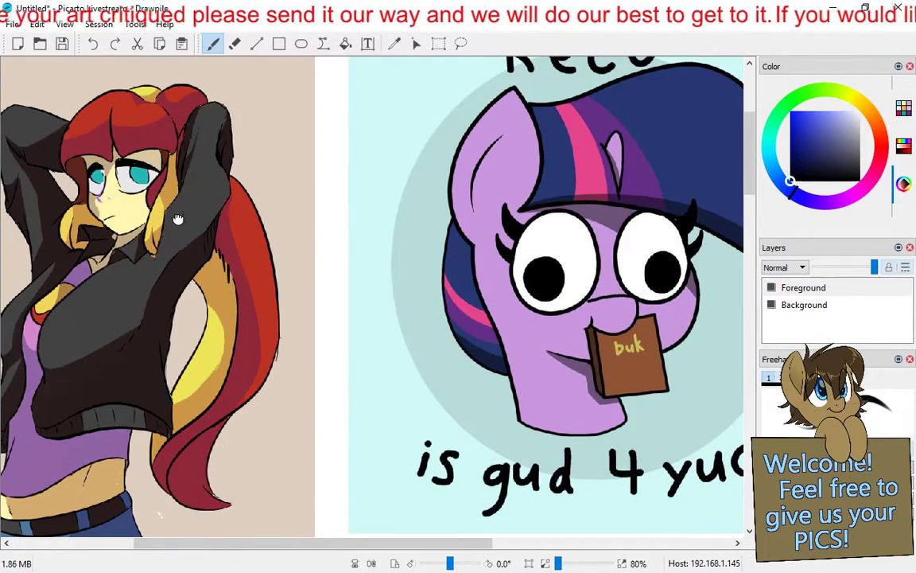
drag(181, 213, 347, 216)
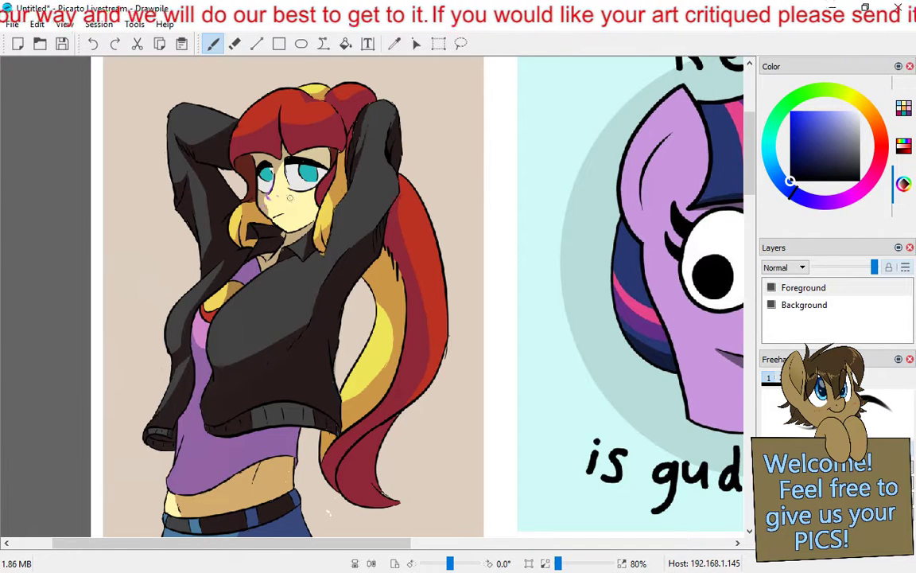
right_click(815, 288)
click(827, 297)
right_click(813, 288)
click(823, 295)
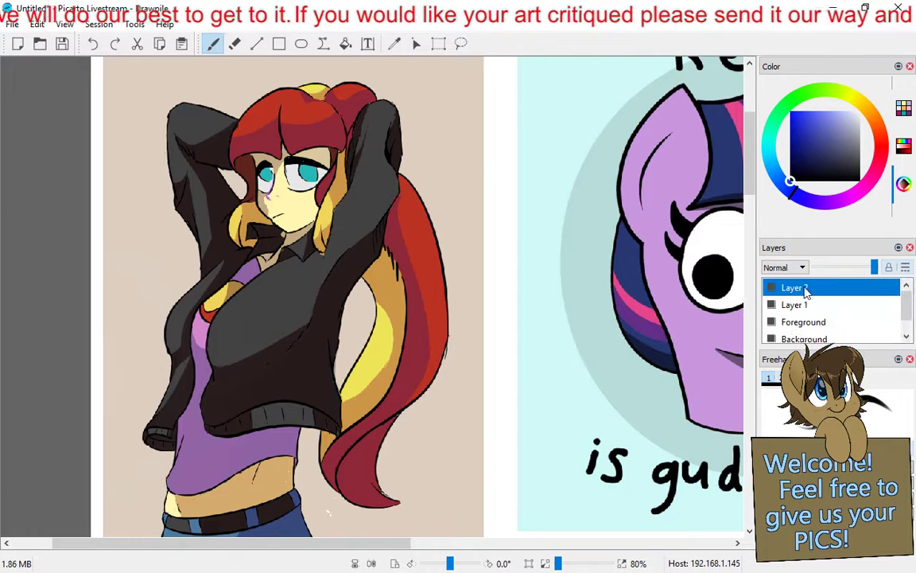
right_click(816, 288)
click(843, 296)
click(811, 304)
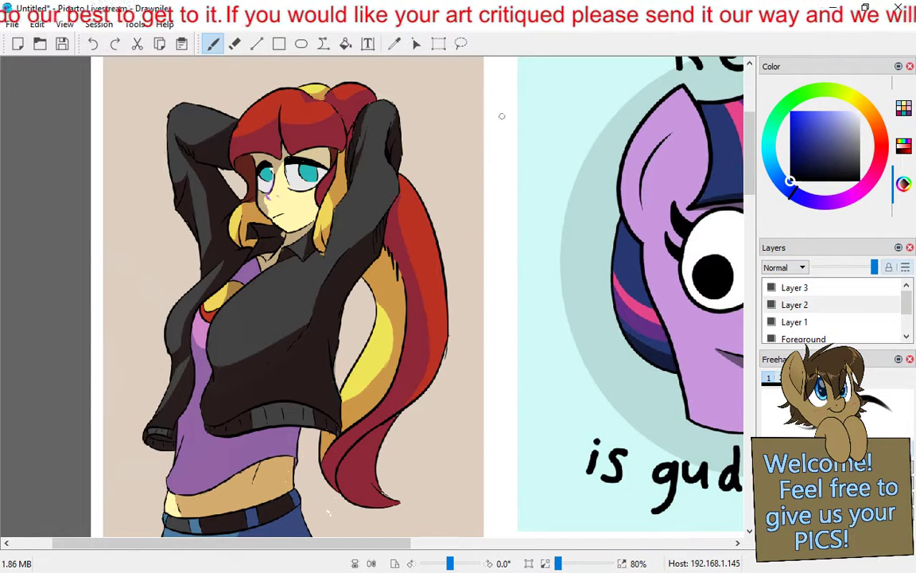
Step: Pick a dark blue, undo the test stroke, and mark the inner edge of the girl's raised arm beside her hair
click(791, 141)
mouse_move(460, 189)
mouse_down()
mouse_move(501, 210)
mouse_move(498, 241)
mouse_up()
click(93, 43)
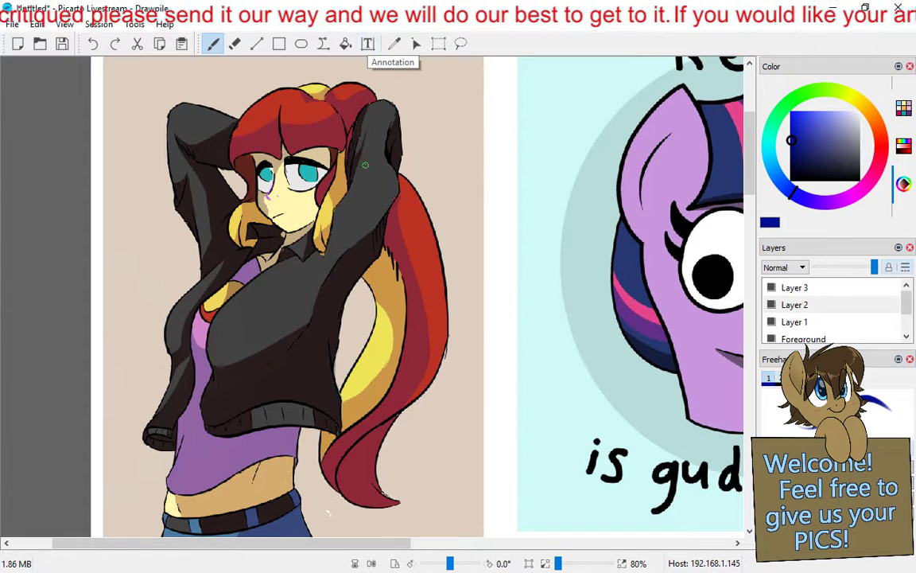
mouse_move(346, 172)
mouse_down()
mouse_move(342, 163)
mouse_move(336, 203)
mouse_up()
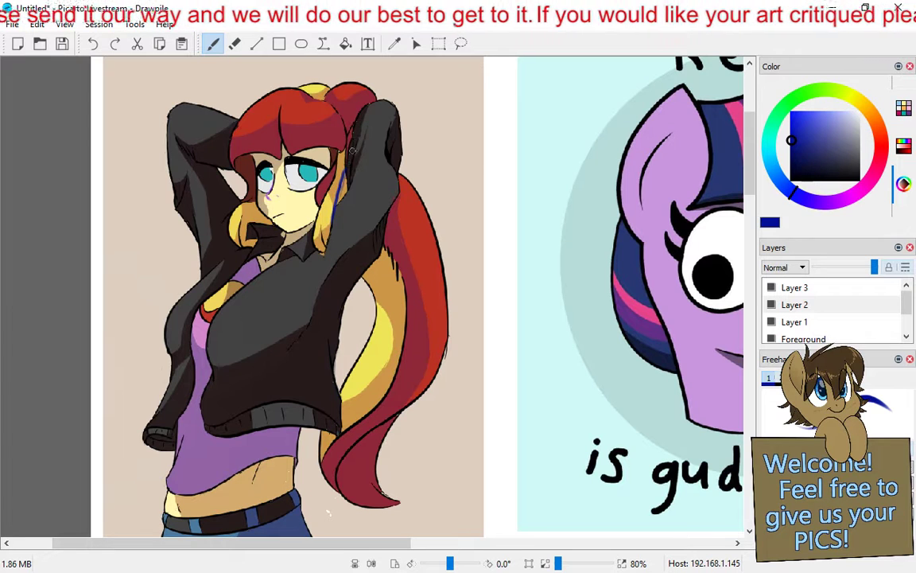
drag(347, 163, 337, 209)
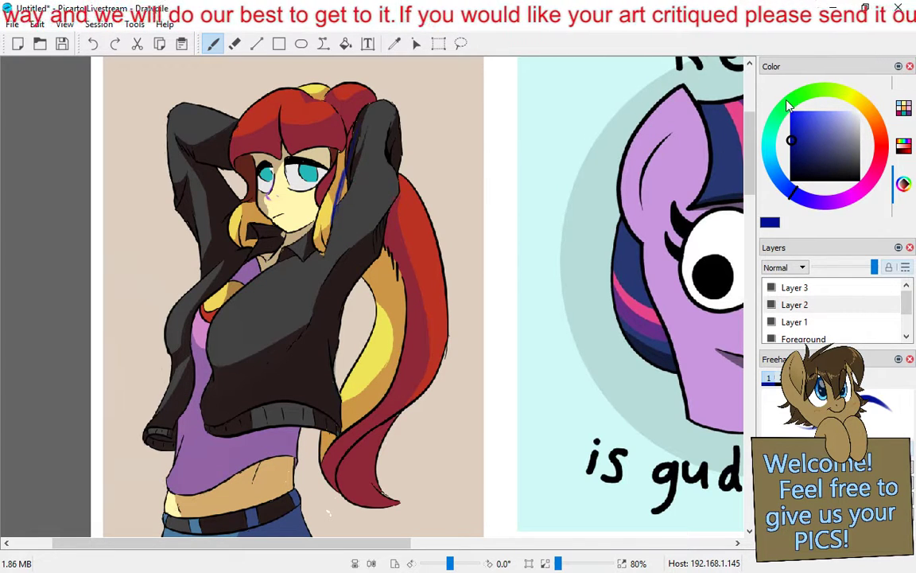
Step: Switch the brush to green and sketch the corrected contours of the raised sleeve from elbow down to shoulder
ctrl+click(712, 102)
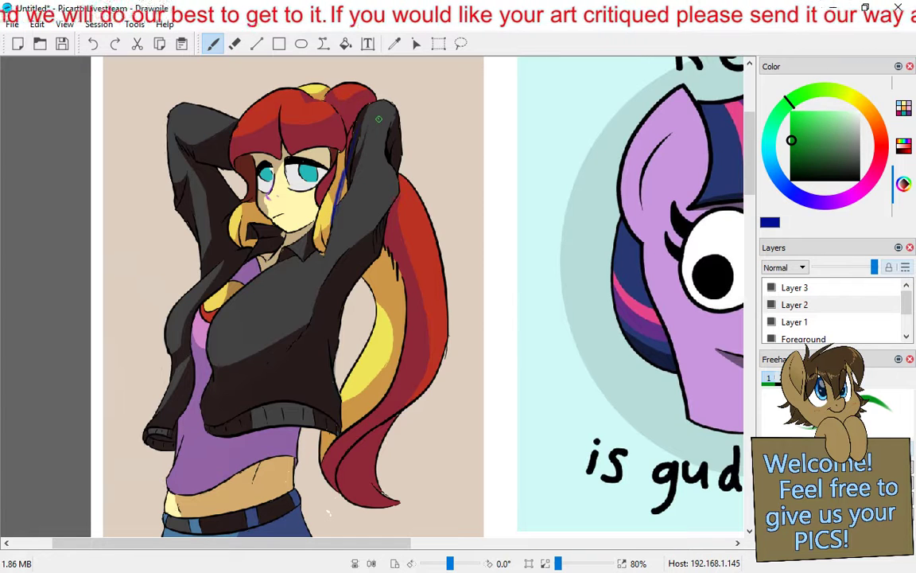
drag(389, 137, 371, 208)
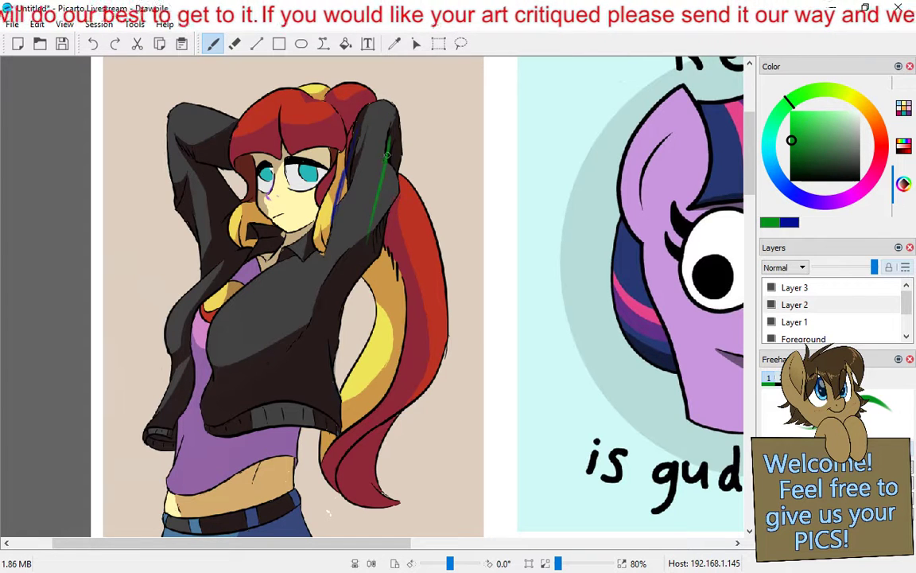
mouse_move(390, 139)
mouse_down()
mouse_move(362, 271)
mouse_move(368, 253)
mouse_move(341, 301)
mouse_up()
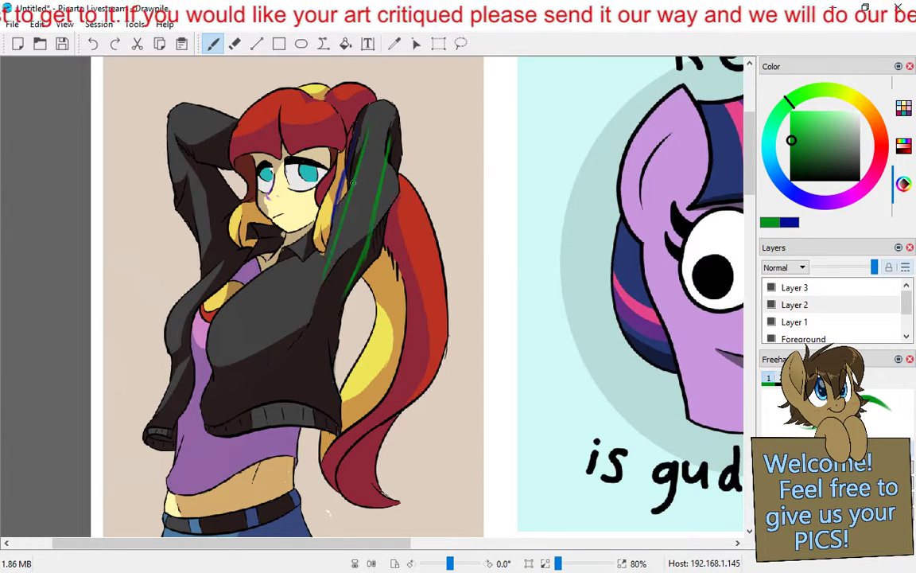
drag(356, 123, 311, 285)
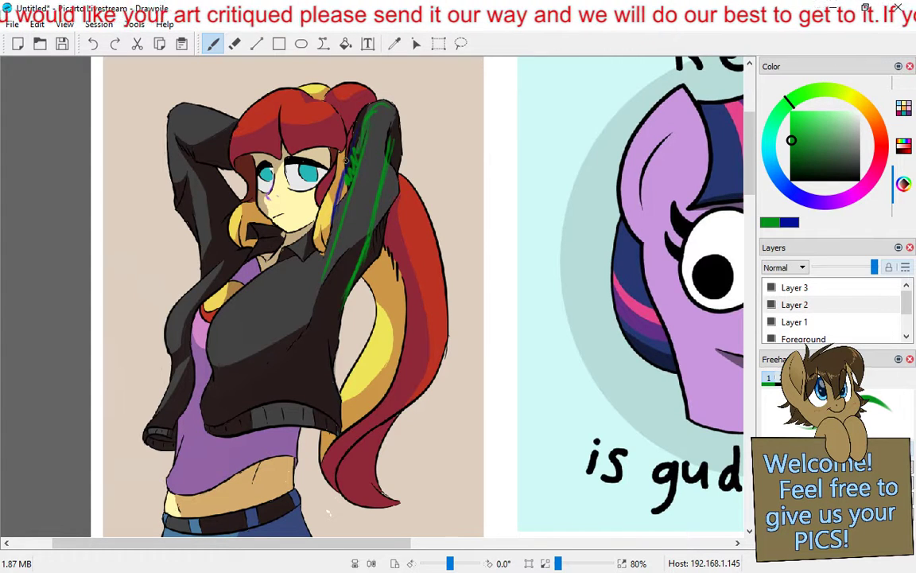
Step: Scribble a dark blue zigzag on the background beside the far elbow and touch up the jacket doodle with the Eraser
click(791, 189)
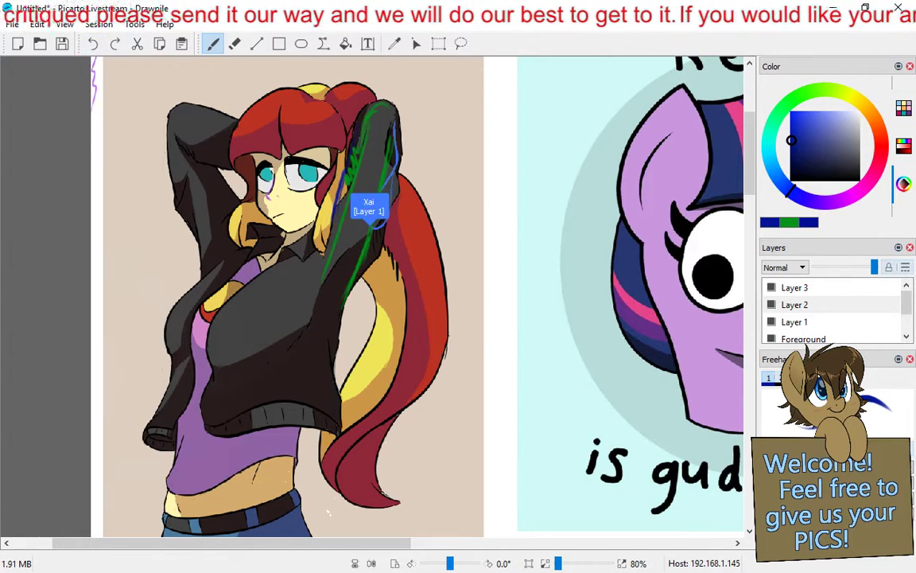
drag(135, 95, 140, 141)
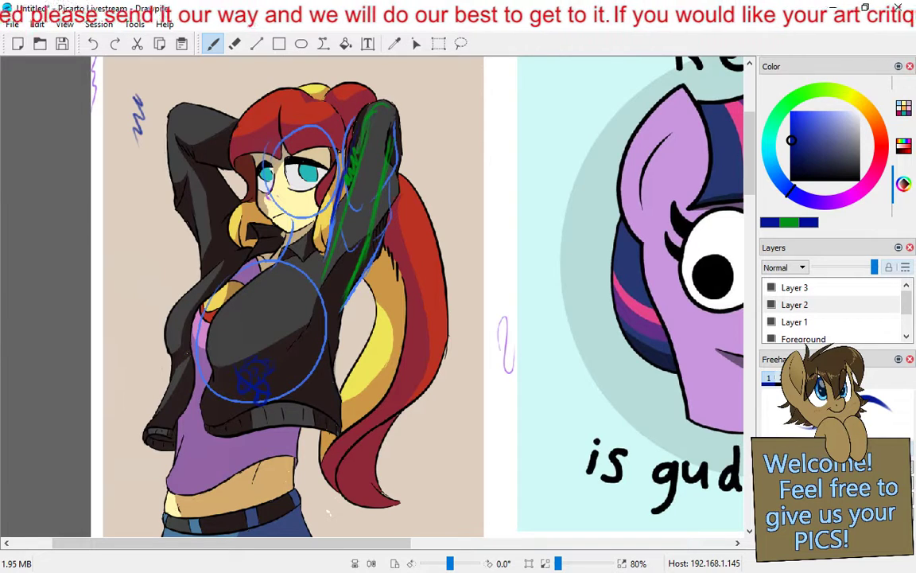
click(235, 43)
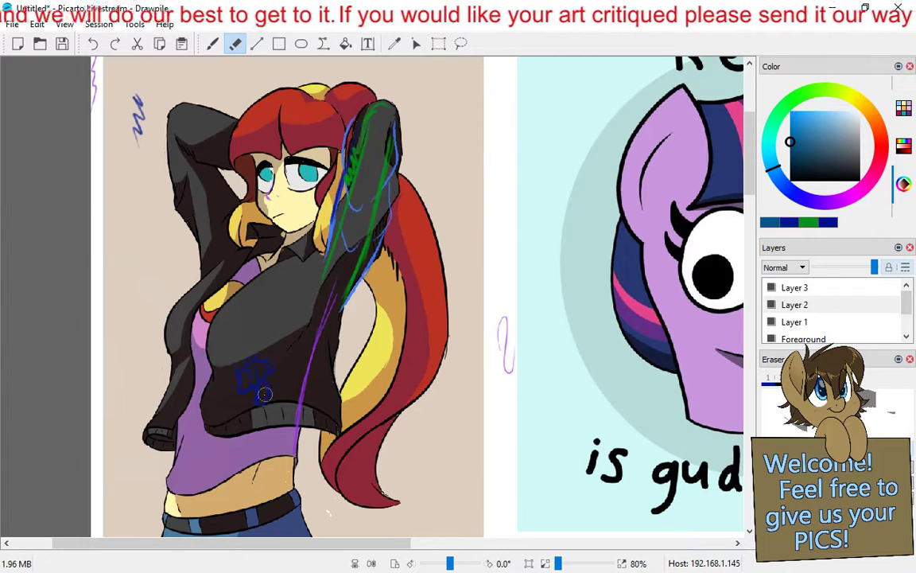
Step: Return to the brush, pick the recent green colour, and switch to the laser pointer
click(209, 44)
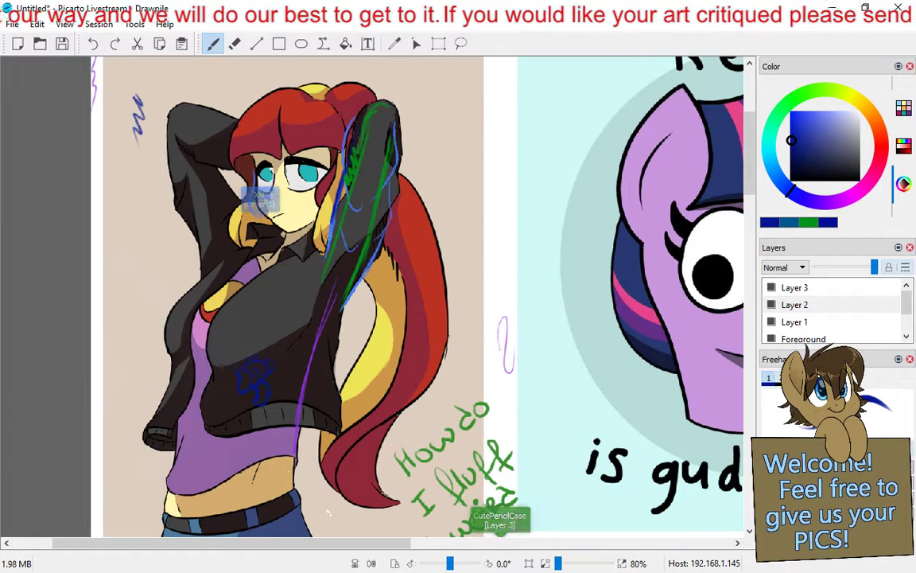
click(815, 222)
click(416, 44)
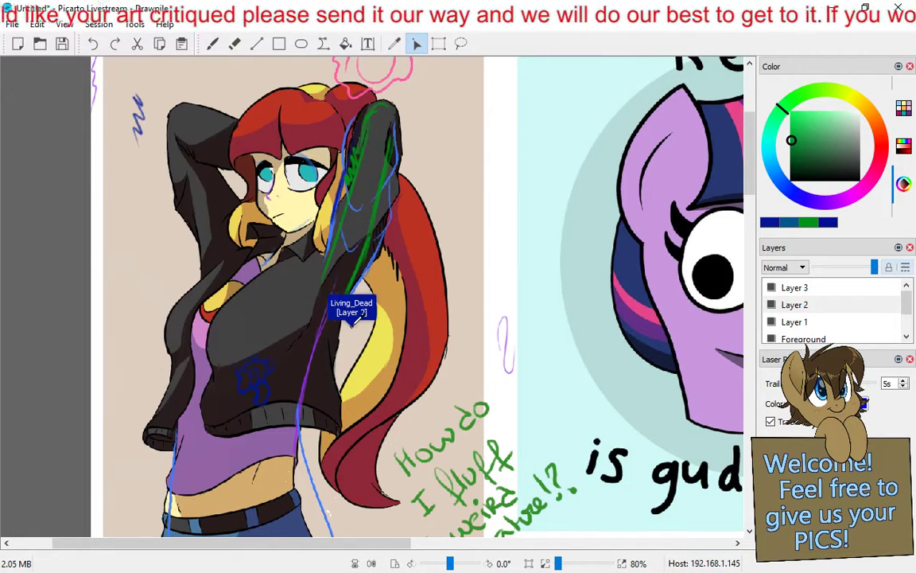
Step: Paste the Happy_Pone image from the Critique folder into the canvas area below the existing drawings, with Foreground as the active layer
scroll(359, 333, down, 2)
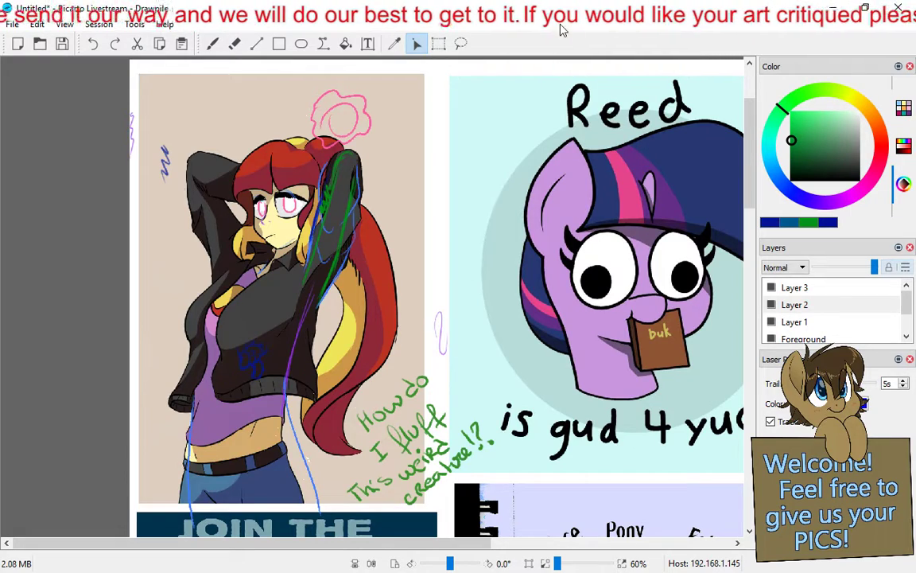
scroll(363, 295, down, 3)
scroll(353, 300, down, 2)
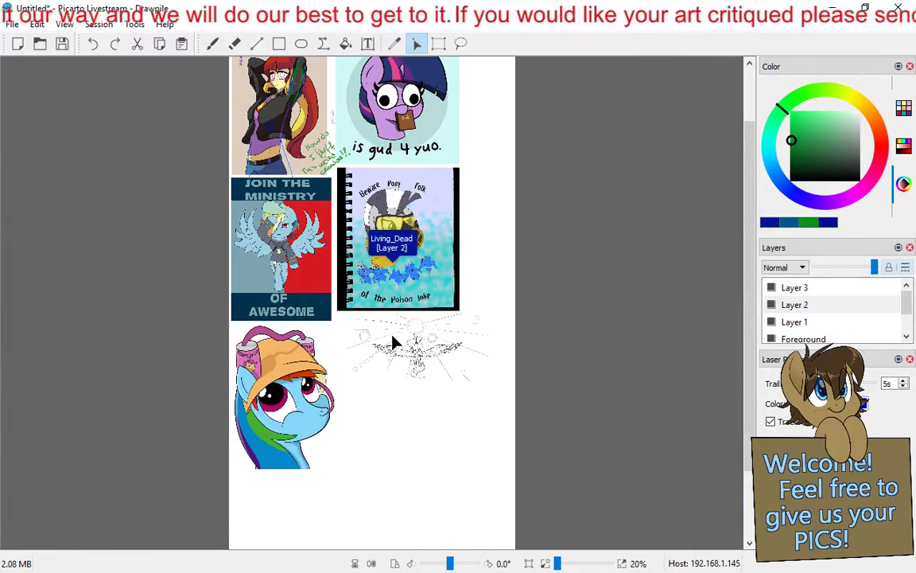
click(14, 25)
mouse_move(38, 24)
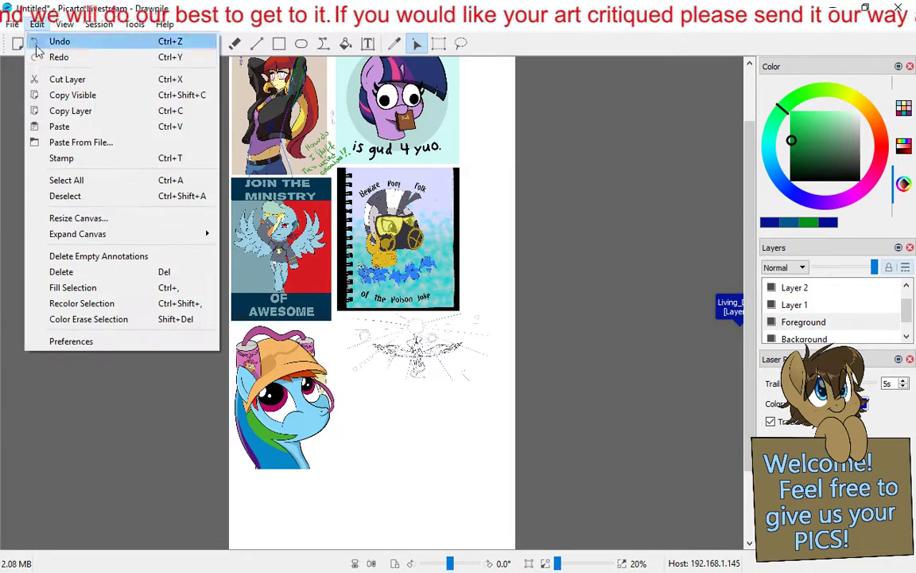
click(57, 141)
double_click(220, 119)
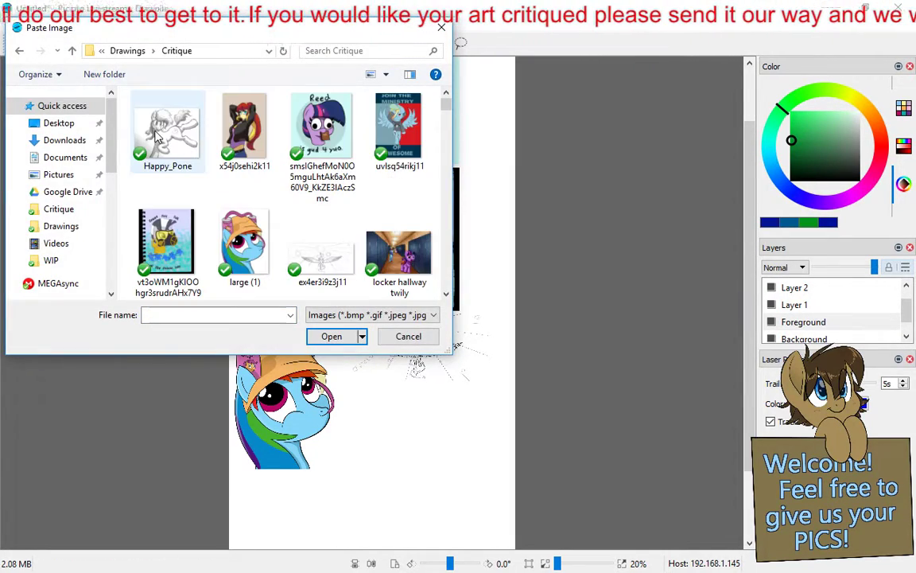
double_click(156, 137)
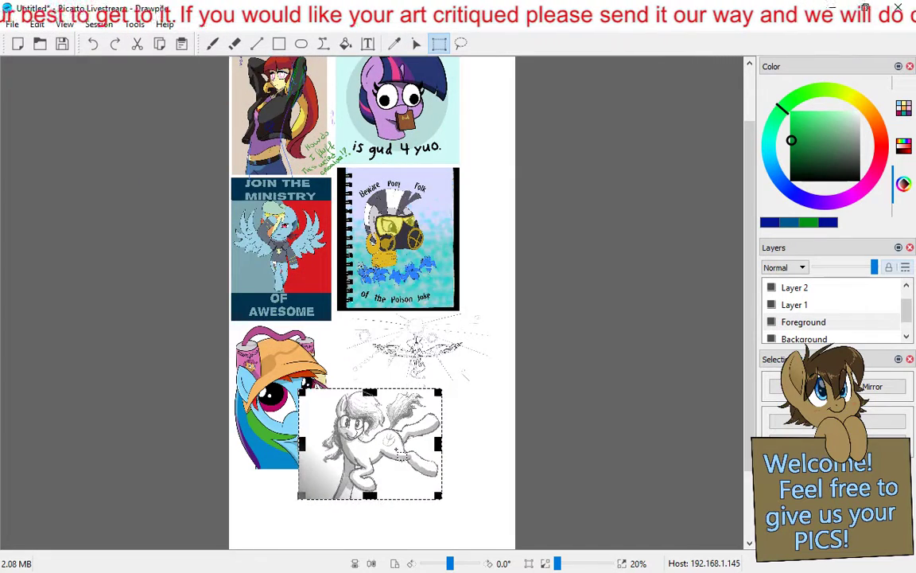
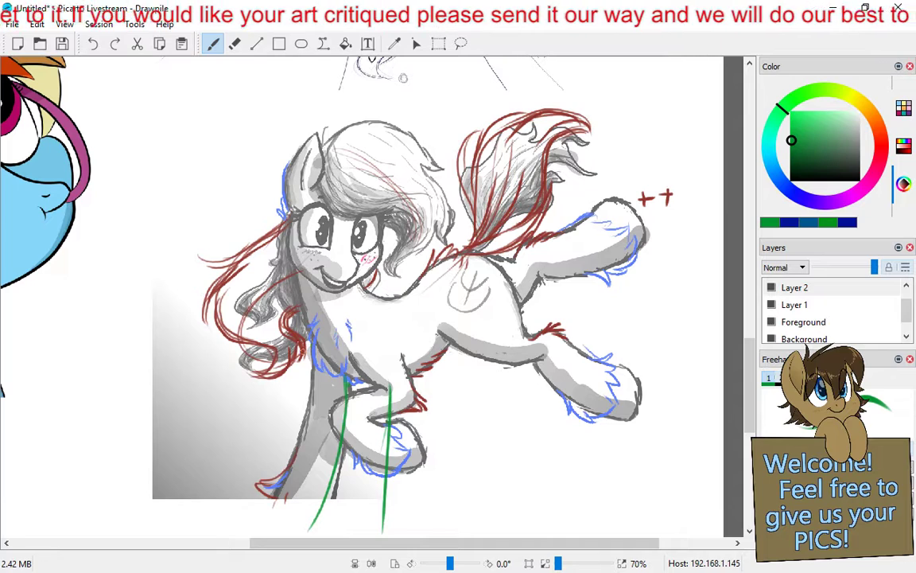
Step: Undo the green foreleg guide on the grey pony sketch and redraw it as a curve running down from the chest
click(92, 43)
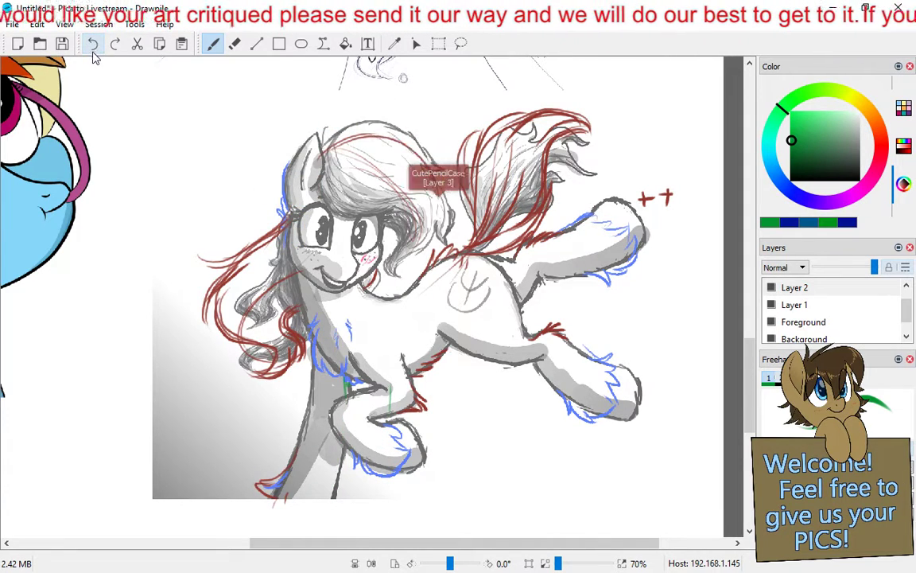
drag(344, 380, 302, 518)
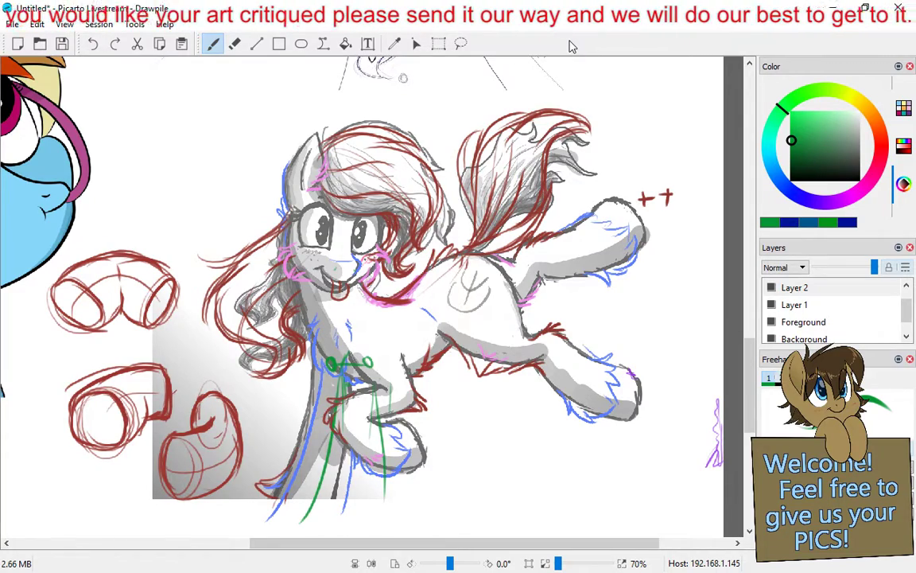
Step: Examine the "Reed is gud 4 yuo" pony drawing and the sketches in the blank space beside it
scroll(474, 461, down, 4)
scroll(475, 461, up, 10)
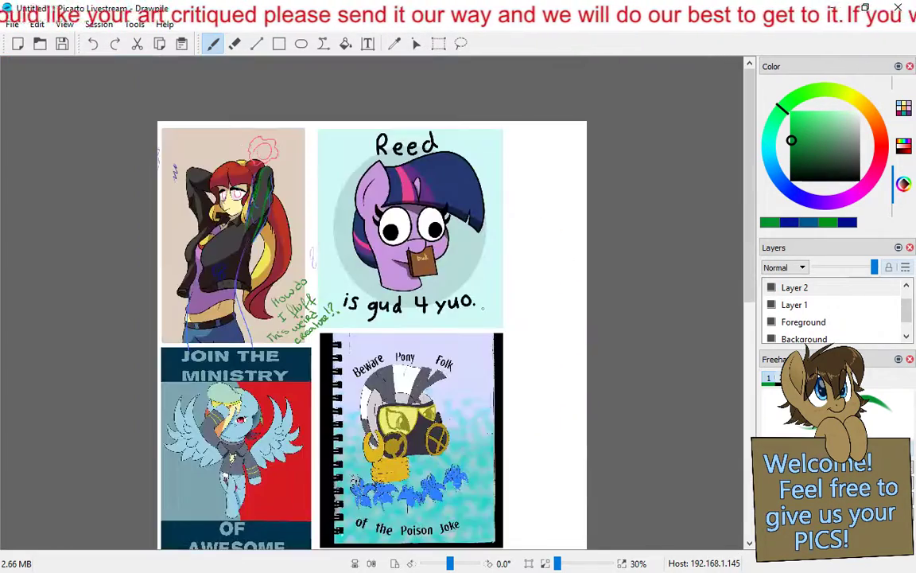
scroll(521, 274, up, 4)
scroll(517, 206, up, 2)
scroll(512, 135, down, 1)
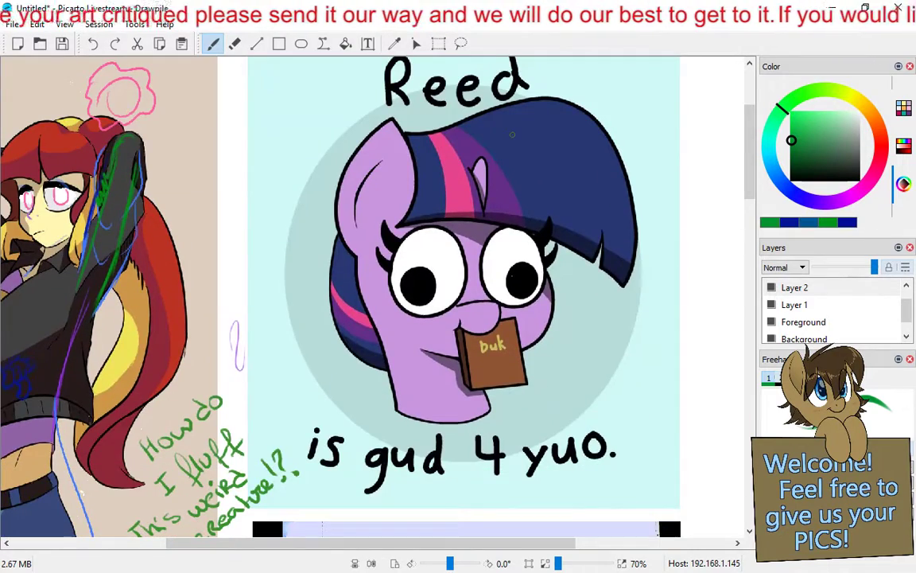
scroll(512, 134, down, 2)
scroll(484, 283, up, 2)
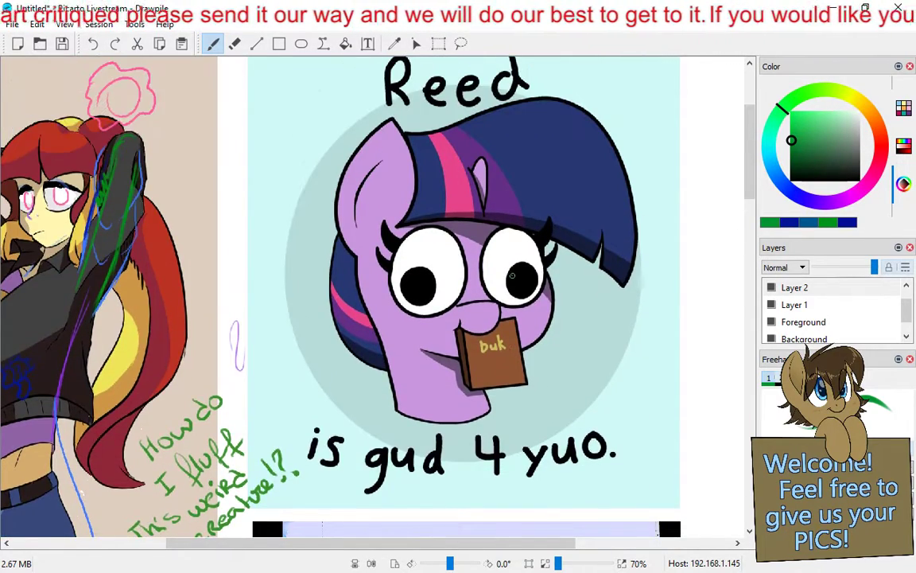
scroll(484, 284, up, 1)
scroll(484, 283, down, 1)
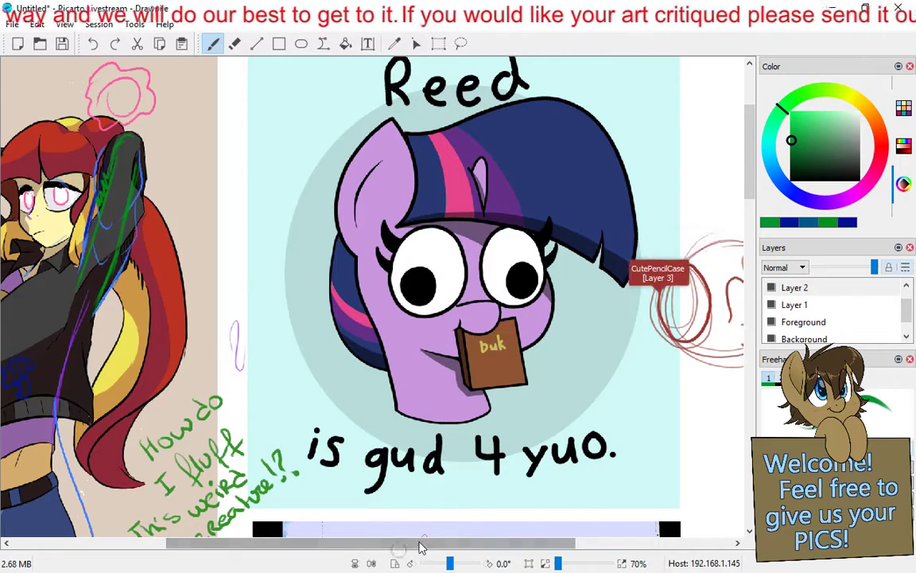
drag(422, 547, 478, 560)
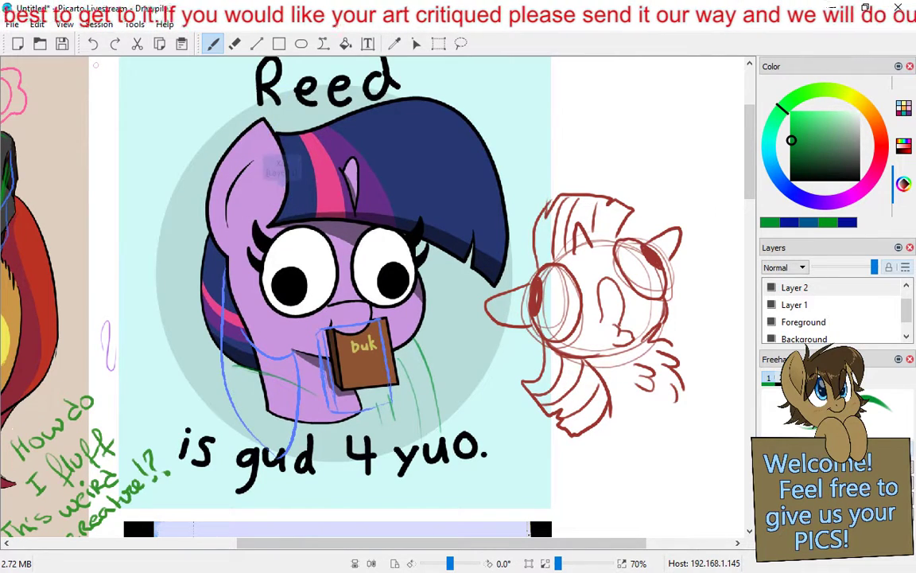
Step: Erase part of the green guide strokes beside the pony's cheek and book, and return to the brush
click(235, 44)
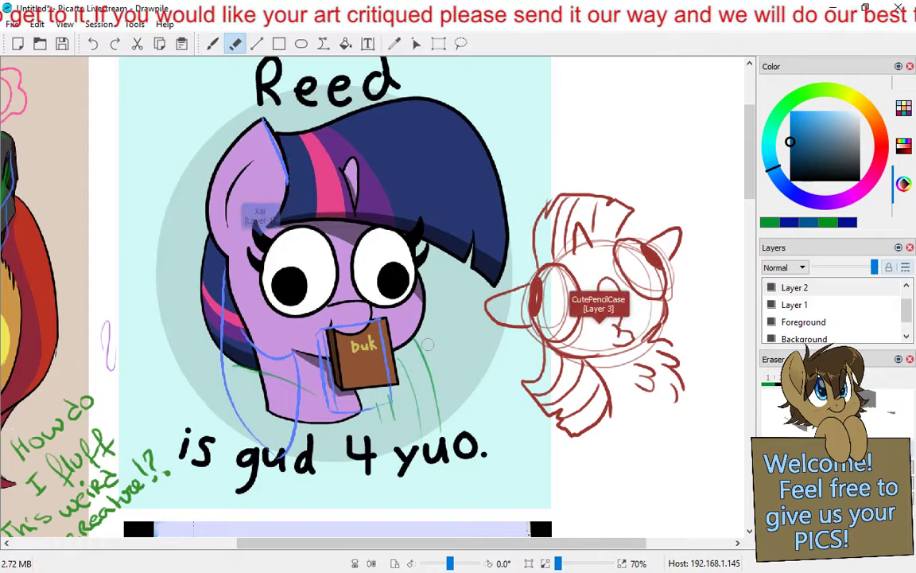
mouse_move(427, 344)
mouse_down()
mouse_move(405, 367)
mouse_move(381, 366)
mouse_up()
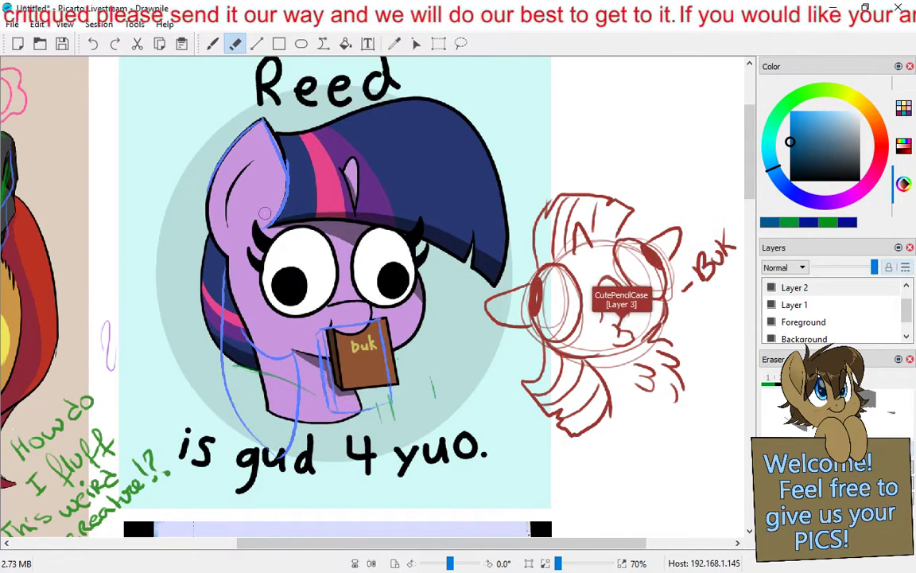
click(213, 45)
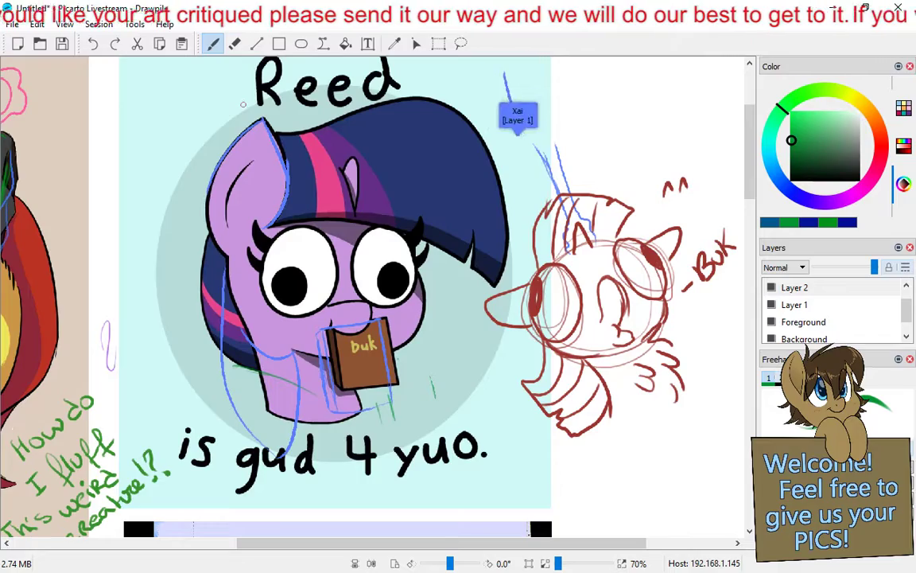
Step: Examine the gas-mask zebra drawing and the "Join the Ministry of Awesome" poster
drag(750, 179, 786, 272)
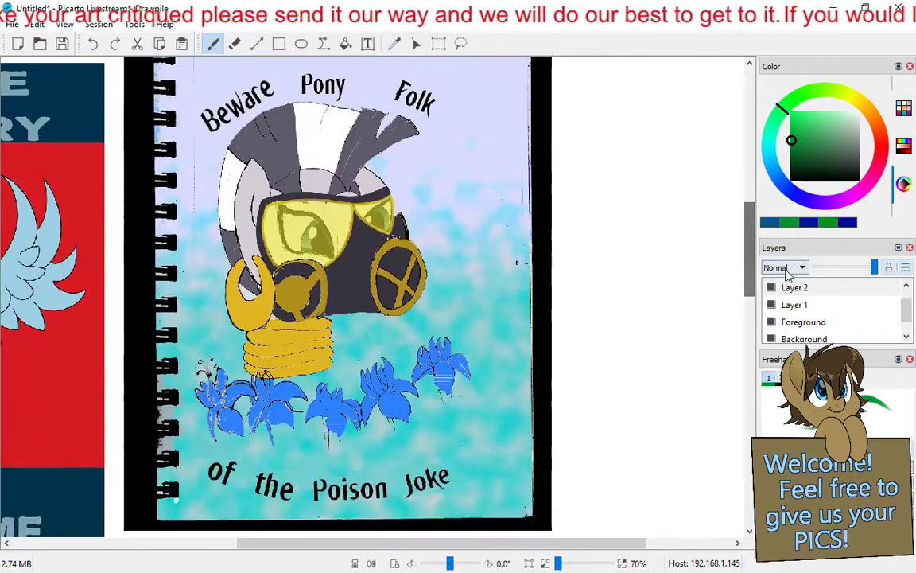
drag(343, 549, 177, 549)
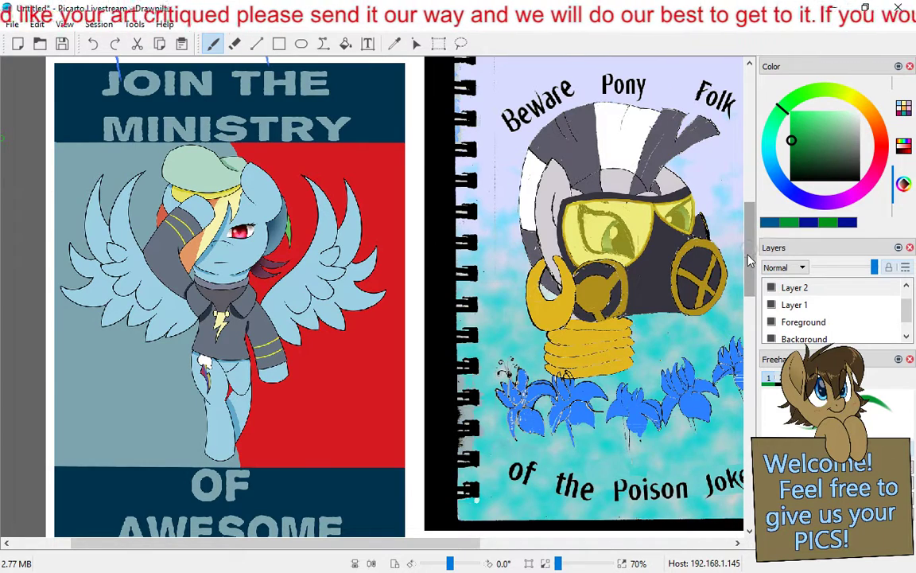
scroll(749, 259, down, 2)
scroll(749, 259, up, 1)
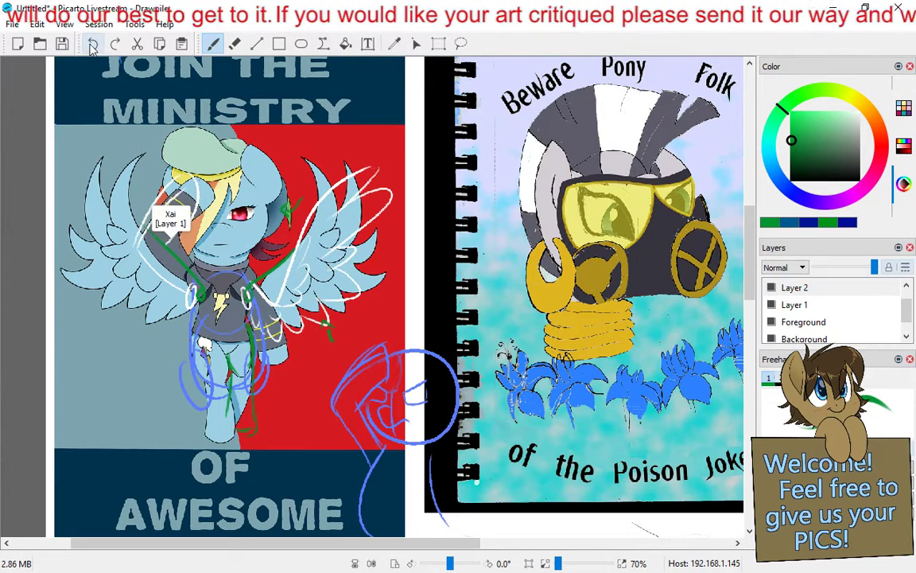
Step: Point out the poster pony's muzzle with the laser pointer, return to the brush, and examine the gas-mask zebra drawing
click(413, 45)
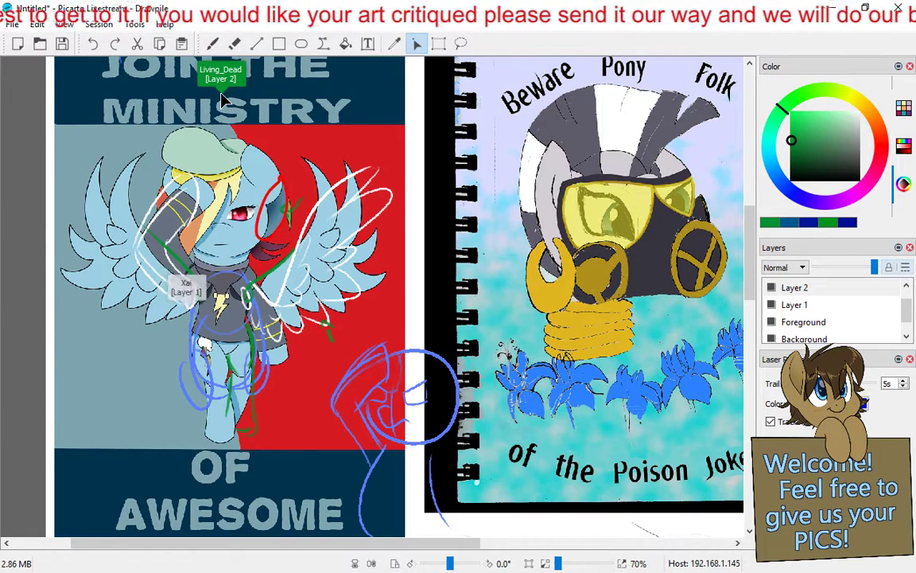
click(213, 44)
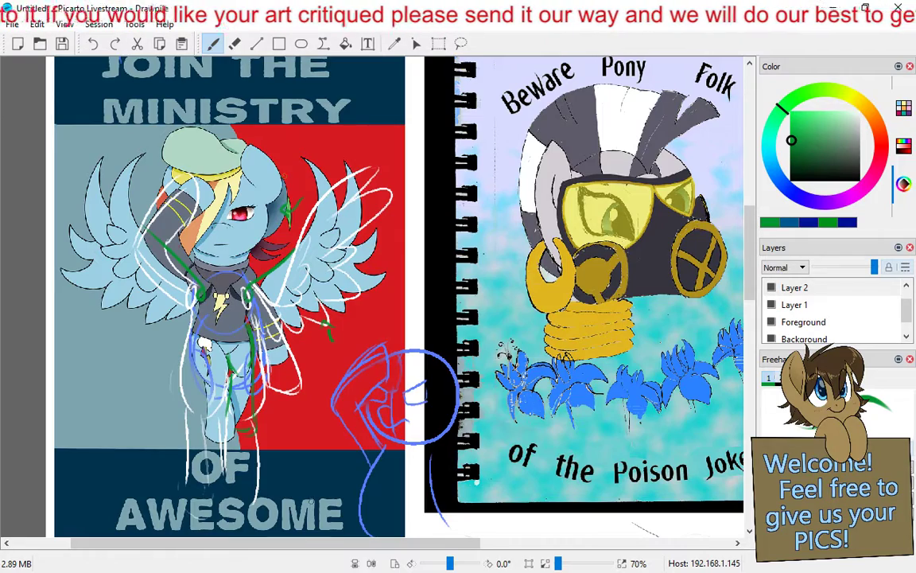
drag(302, 542, 435, 555)
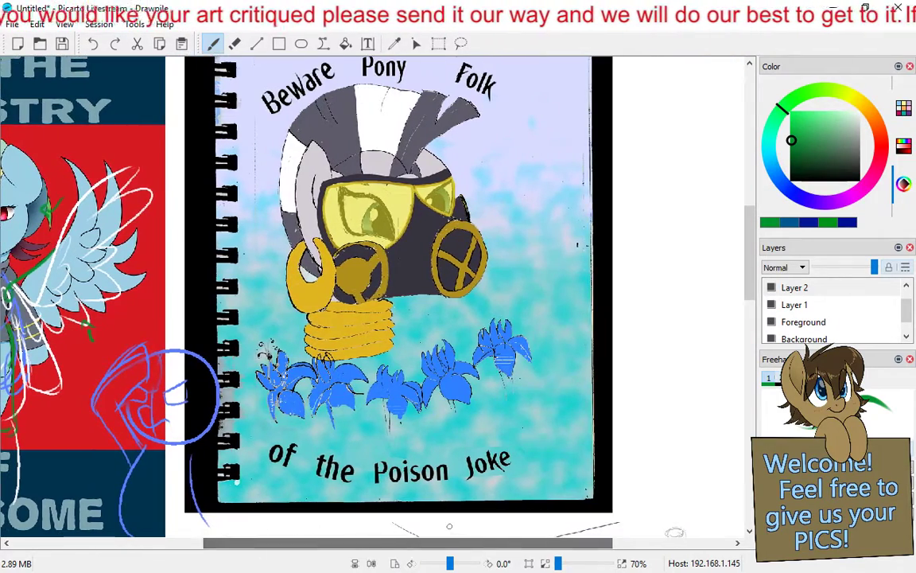
drag(748, 278, 748, 258)
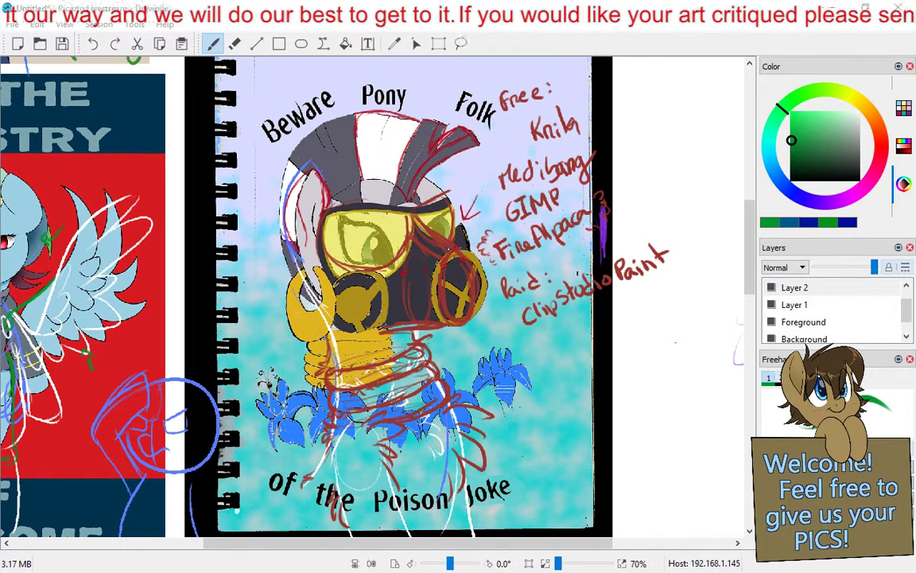
Step: Switch to Aggie.io to view the costume-themed group drawing, then return to the maximized Drawpile critique canvas
key(alt+Tab)
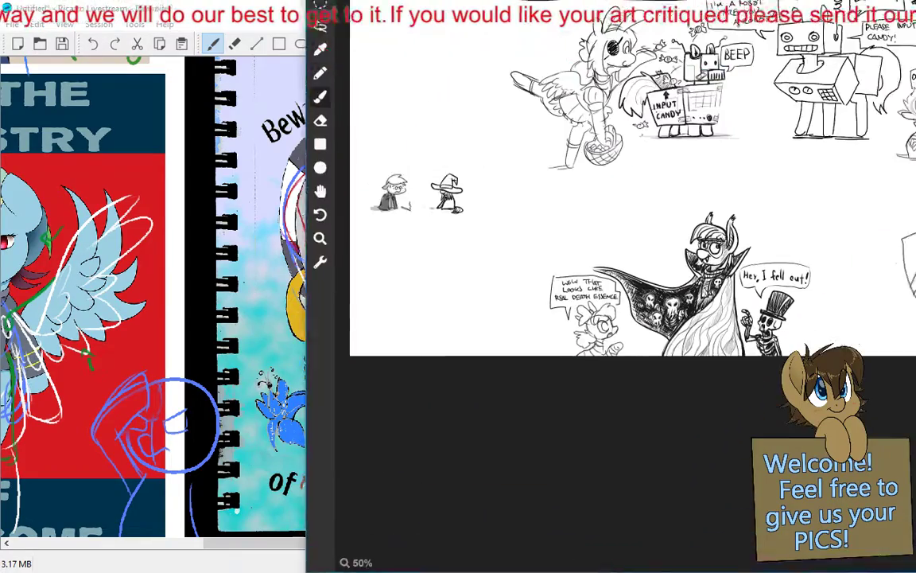
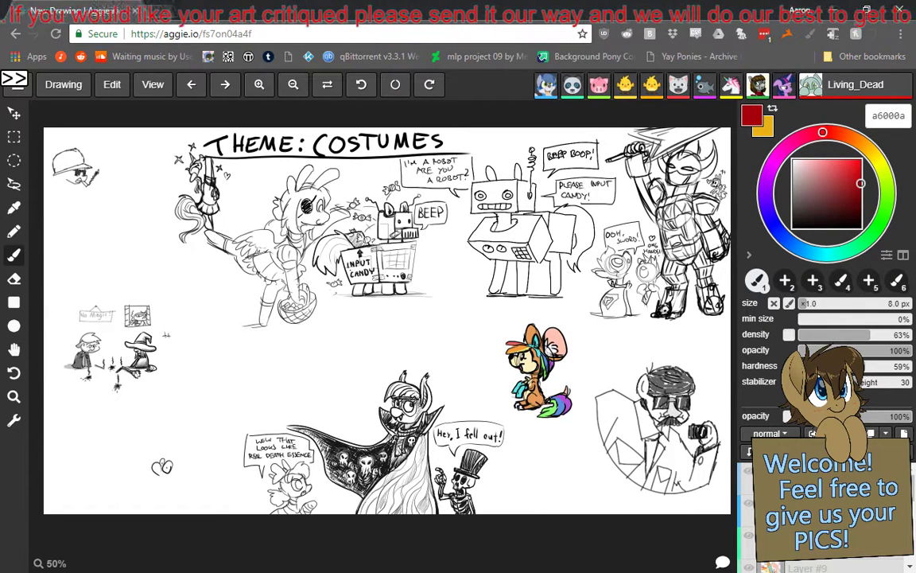
key(alt+Tab)
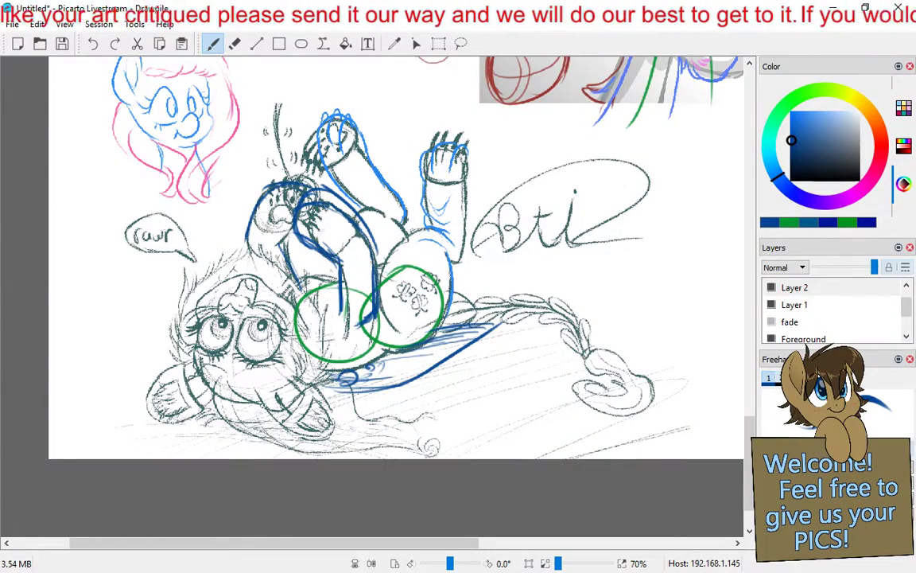
double_click(495, 24)
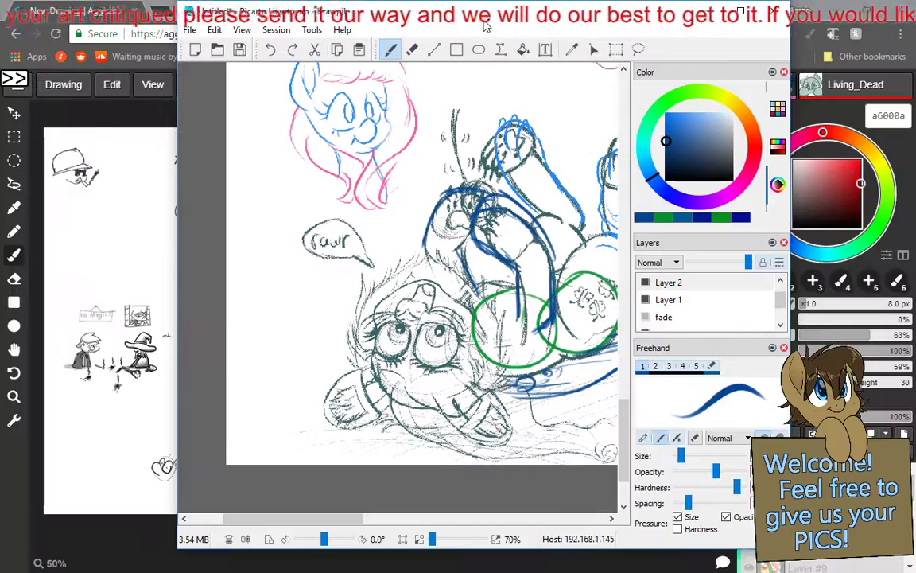
click(739, 14)
Step: Choose green and sketch a large construction circle around the head of the blue pony in the soda-can hat
scroll(713, 196, down, 4)
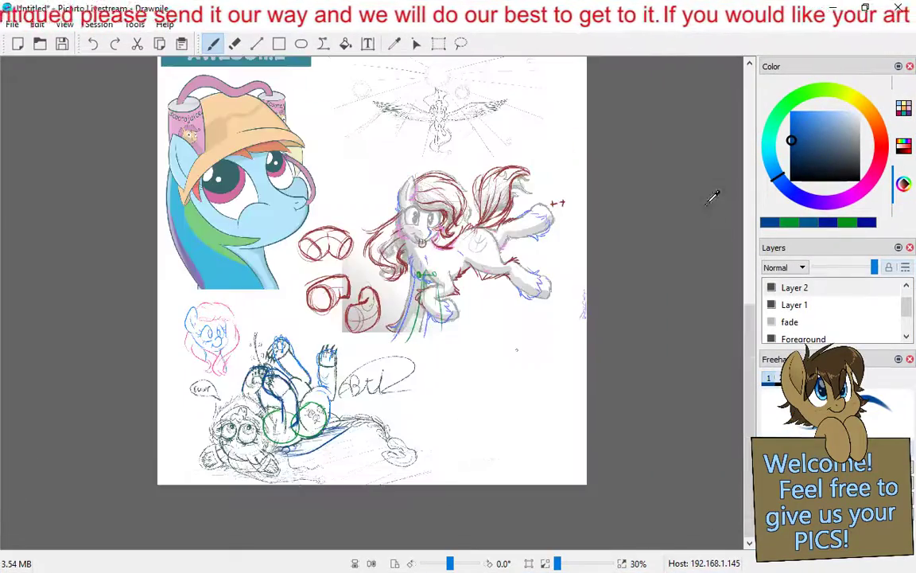
scroll(372, 303, up, 6)
scroll(372, 302, down, 4)
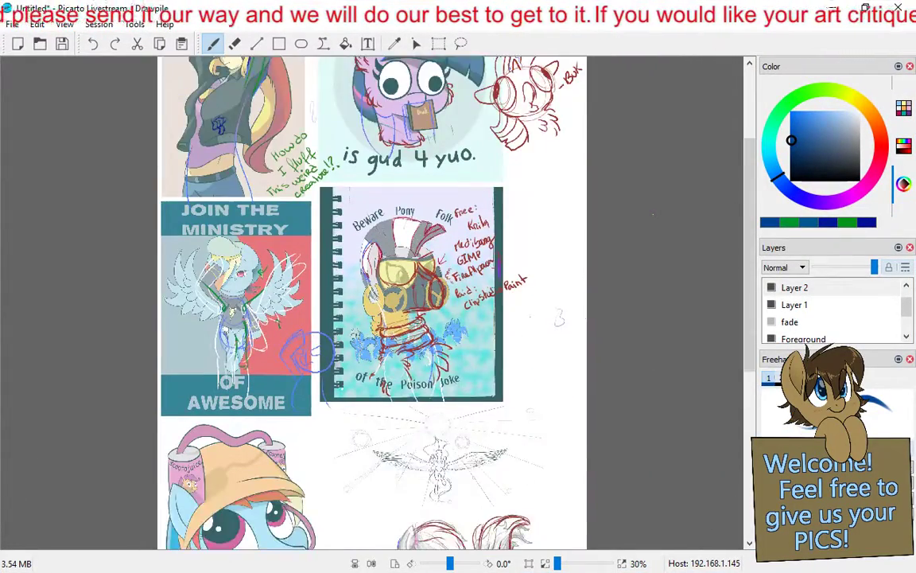
scroll(197, 327, up, 4)
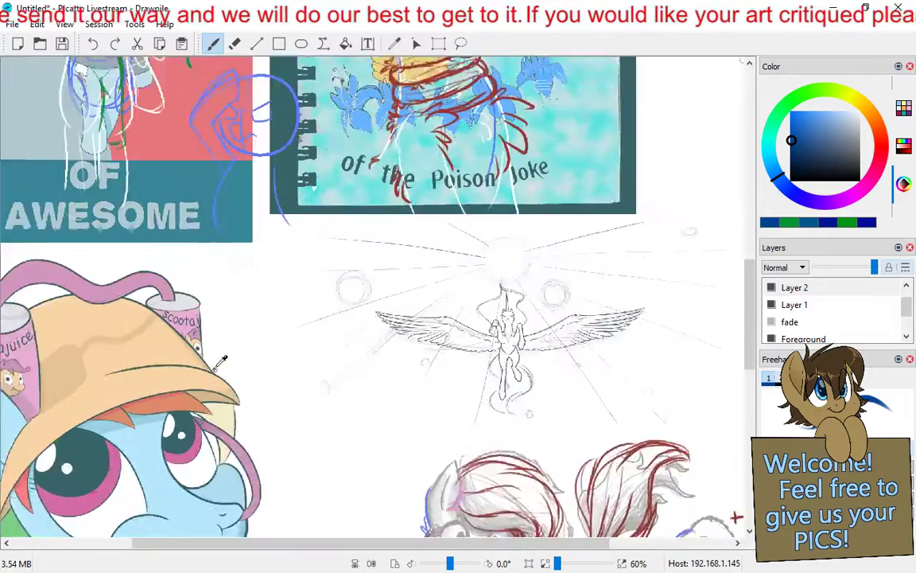
mouse_move(284, 320)
mouse_down()
mouse_move(402, 313)
mouse_move(689, 54)
mouse_up()
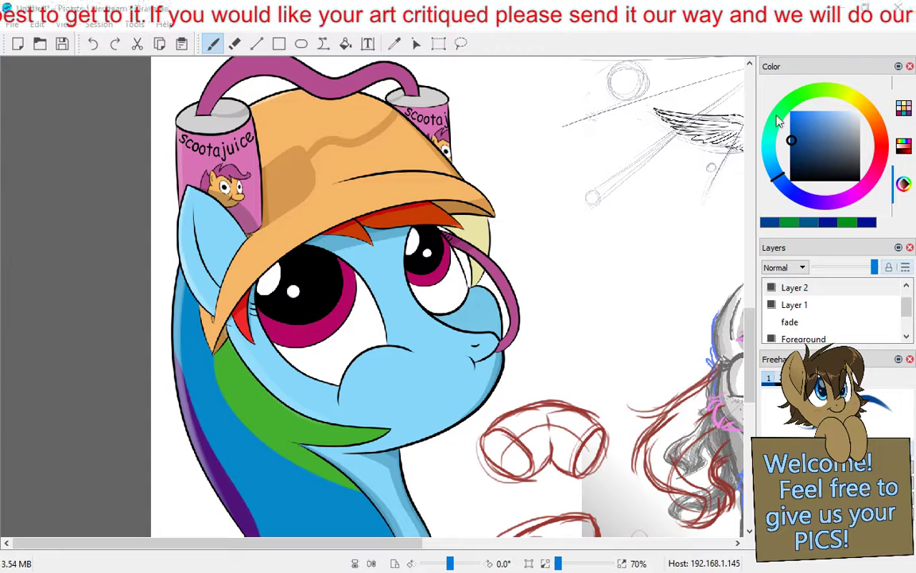
drag(768, 133, 784, 113)
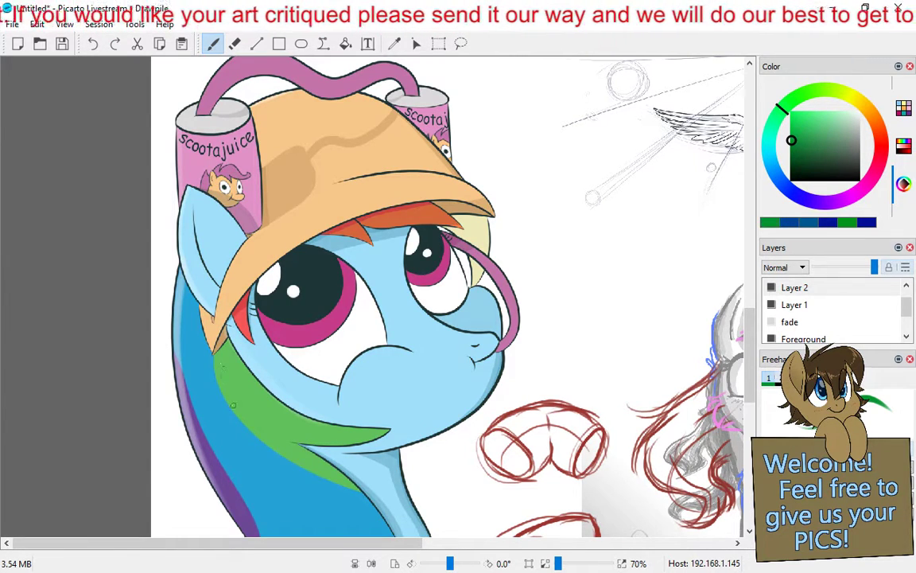
mouse_move(219, 373)
mouse_down()
mouse_move(397, 181)
mouse_move(215, 362)
mouse_up()
click(92, 50)
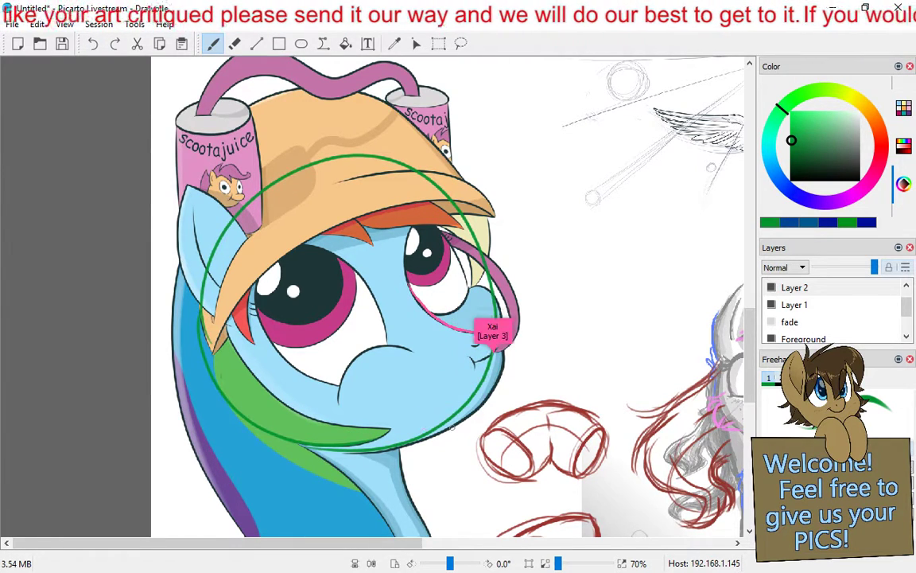
Step: Sketch green guide lines for the front and back of the soda-can-hat pony's neck, extending below the head circle
scroll(747, 348, down, 2)
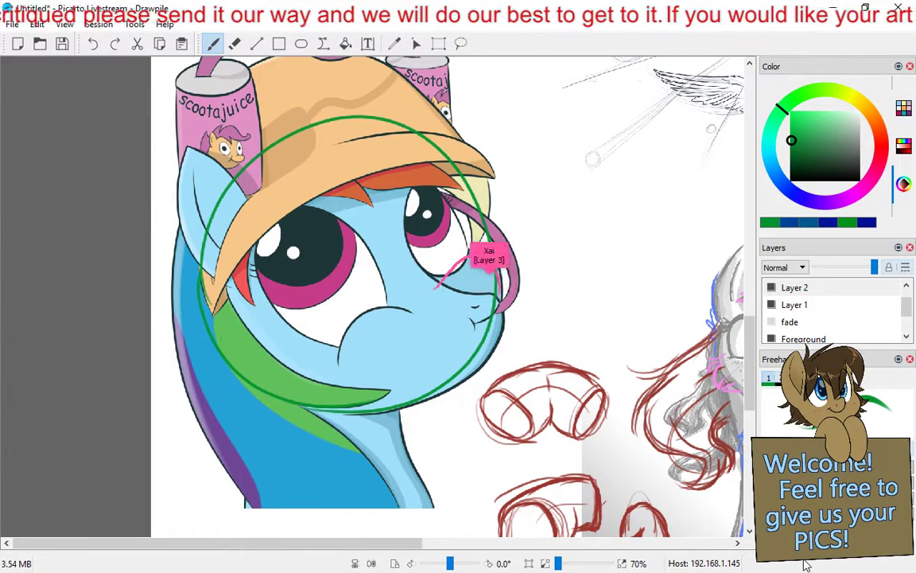
scroll(753, 358, up, 1)
drag(753, 358, 750, 344)
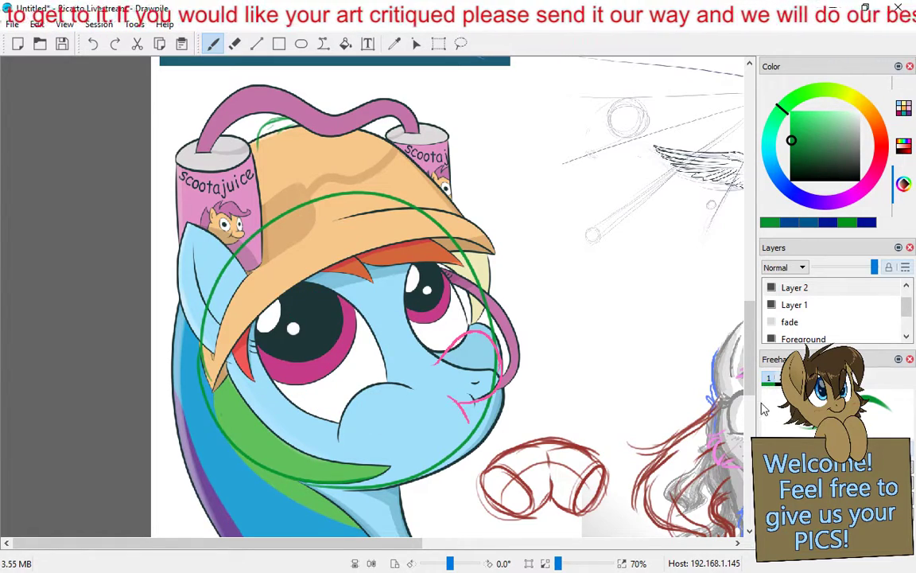
scroll(748, 387, down, 5)
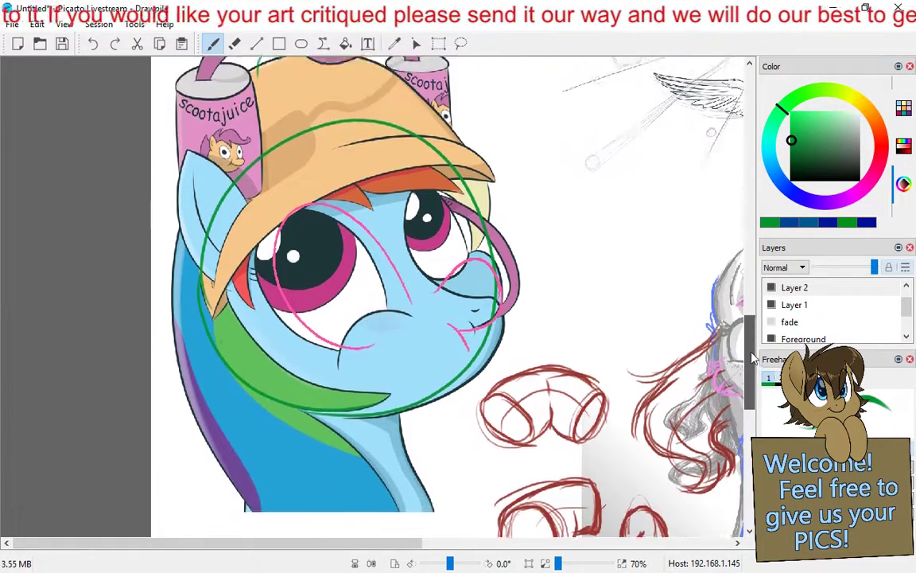
scroll(748, 387, down, 4)
scroll(741, 374, up, 7)
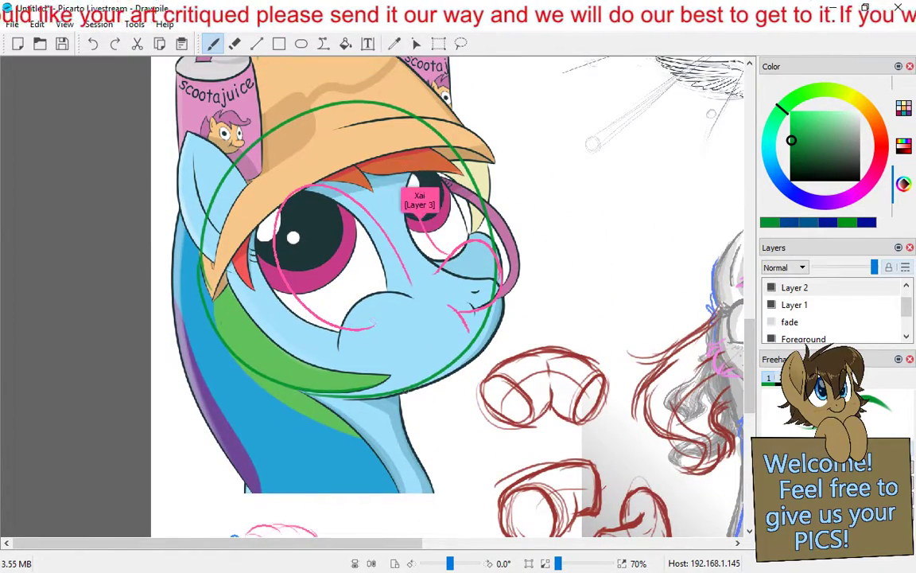
drag(404, 391, 436, 501)
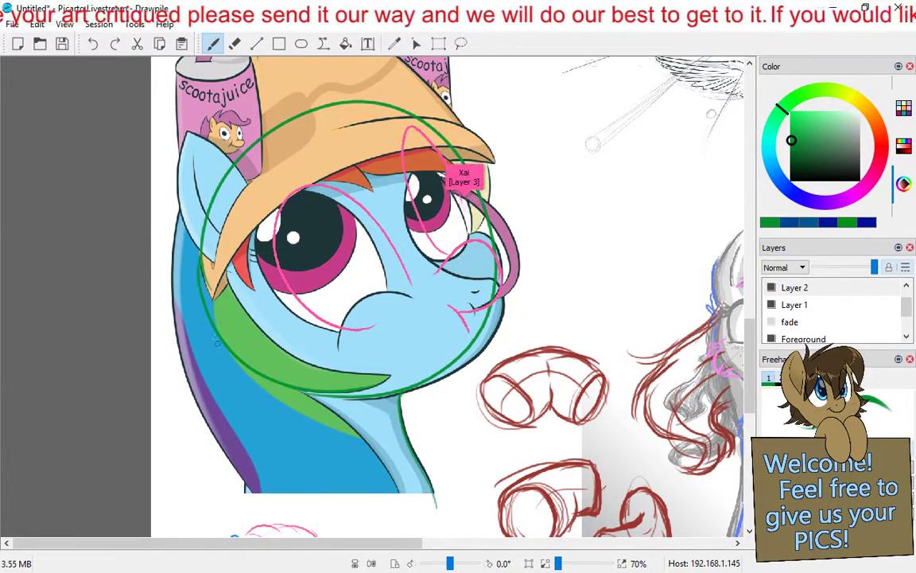
drag(199, 294, 255, 513)
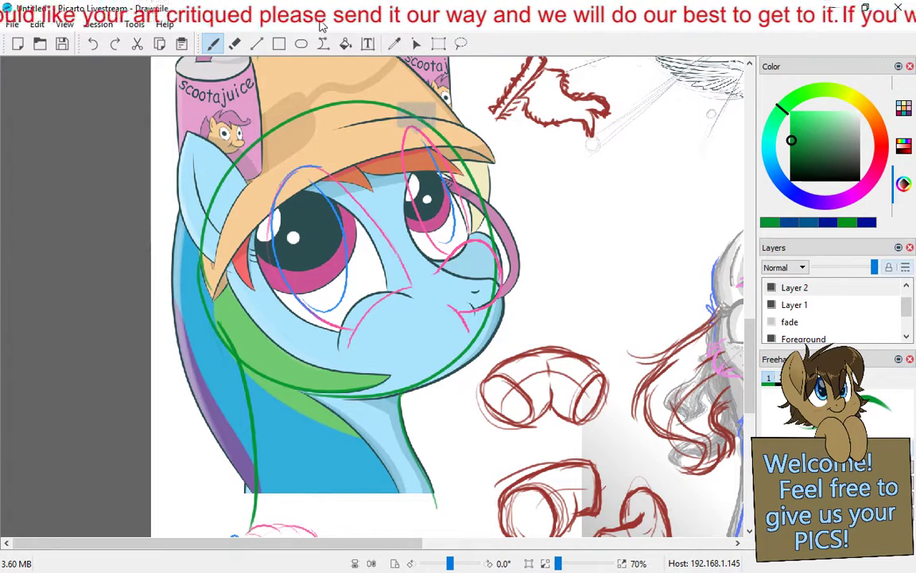
Step: Examine the correction sketches over the soda-can-hat pony, check the costume drawing in Aggie.io, and return to Drawpile
scroll(445, 294, down, 3)
scroll(445, 295, up, 2)
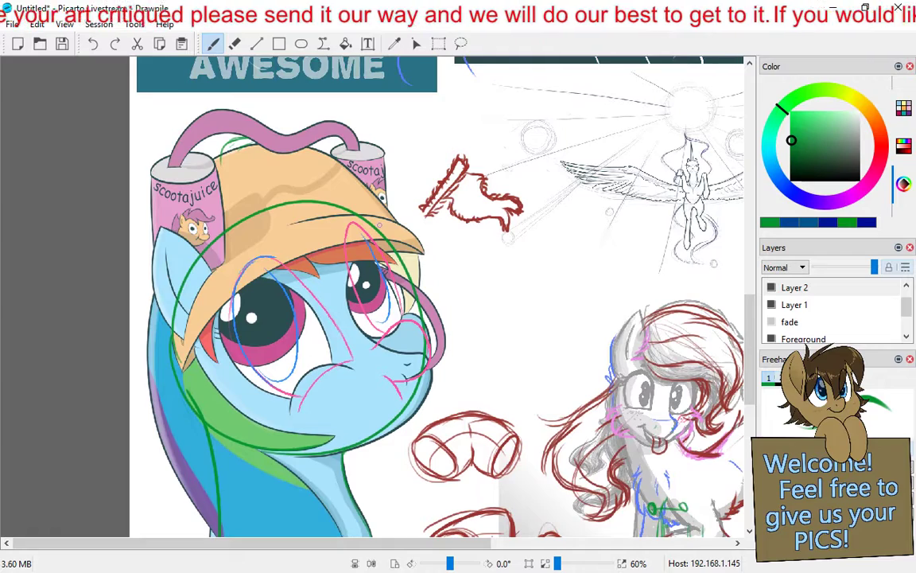
scroll(437, 294, down, 3)
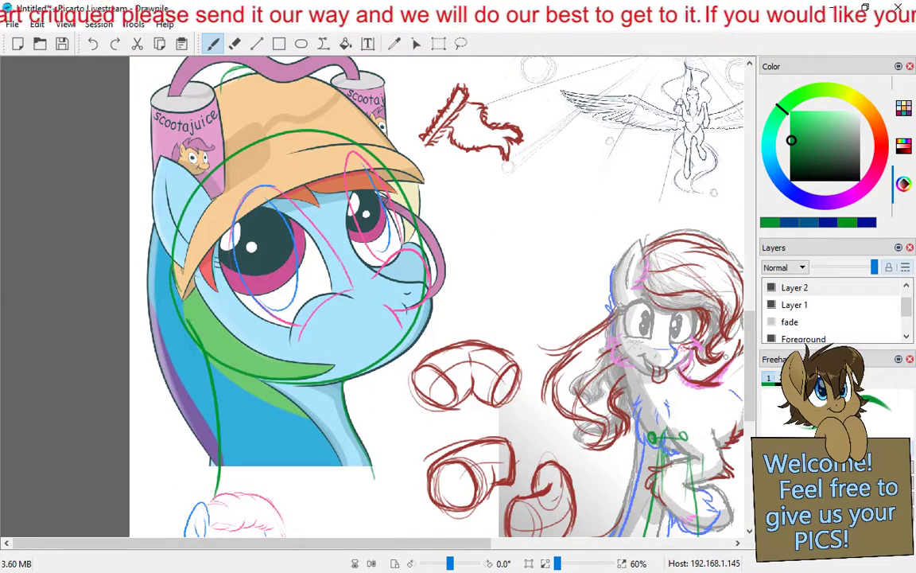
scroll(751, 360, up, 2)
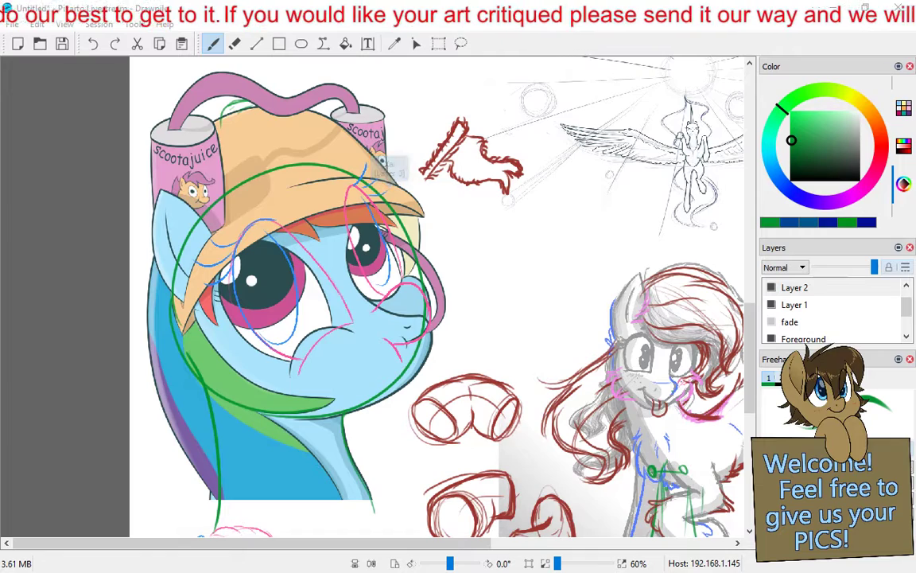
key(alt+Tab)
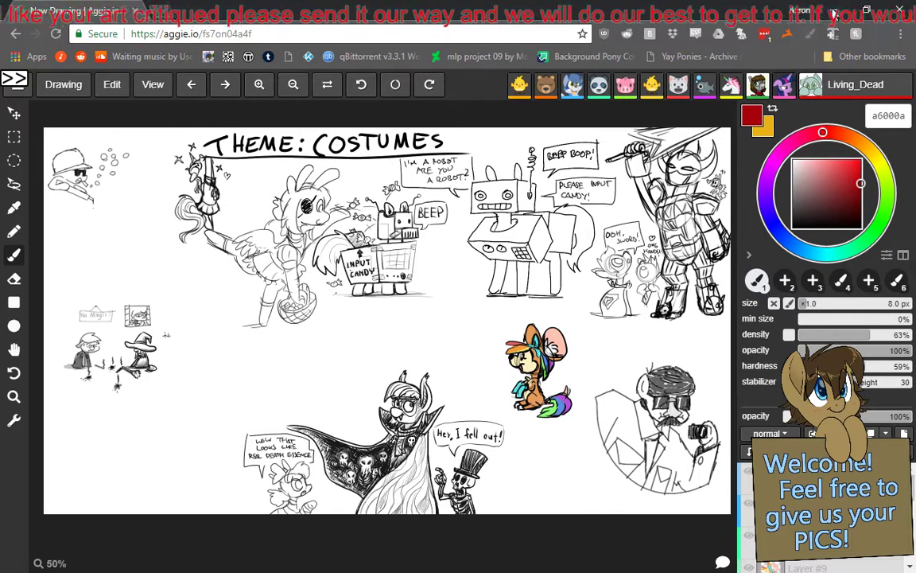
key(alt+Tab)
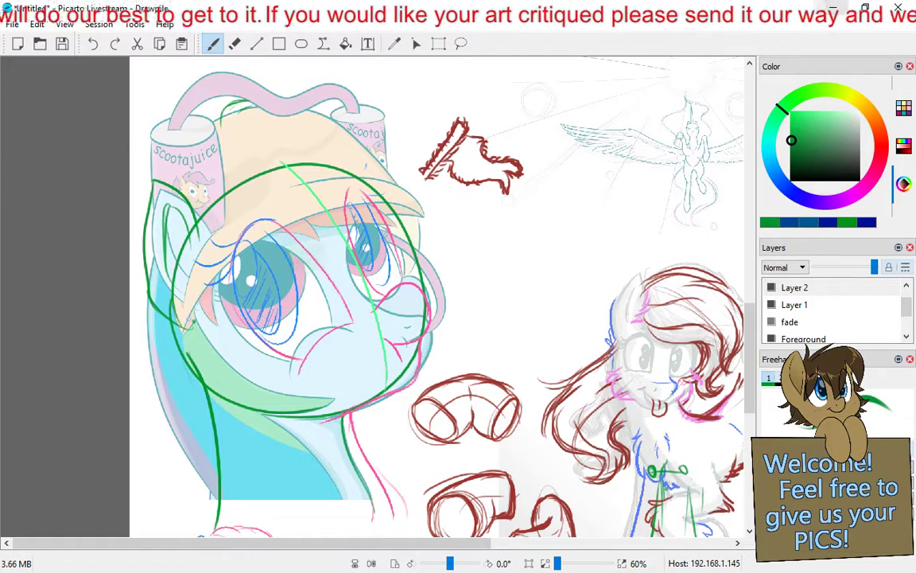
Step: Choose dark crimson and draw a curved hat brim across the soda-can-hat pony's forehead, from behind the cheek to the far side
click(883, 162)
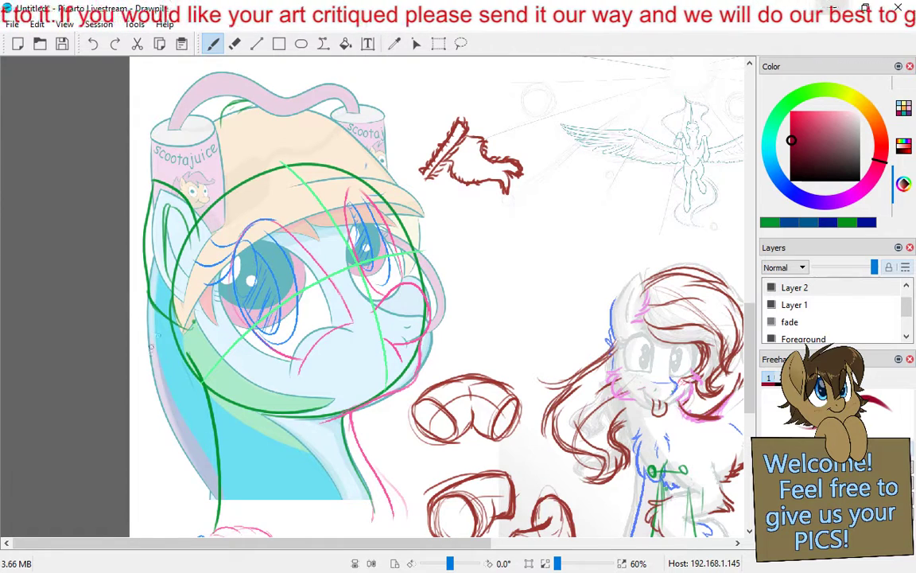
mouse_move(159, 356)
mouse_down()
mouse_move(350, 199)
mouse_move(414, 188)
mouse_move(421, 213)
mouse_up()
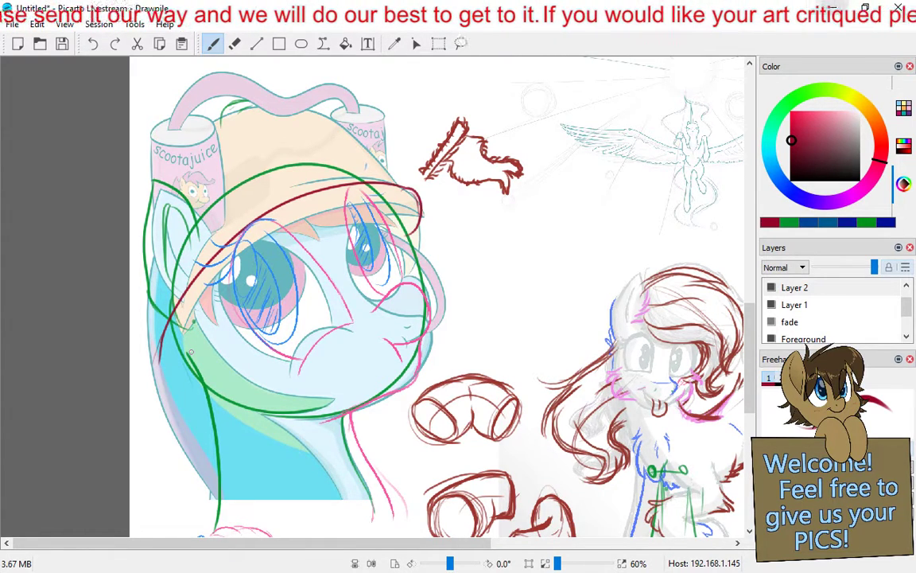
Step: Hide the fade layer over the spread-winged unicorn sketch and erase the stray red stroke below its wing on Layer 3
drag(283, 547, 496, 549)
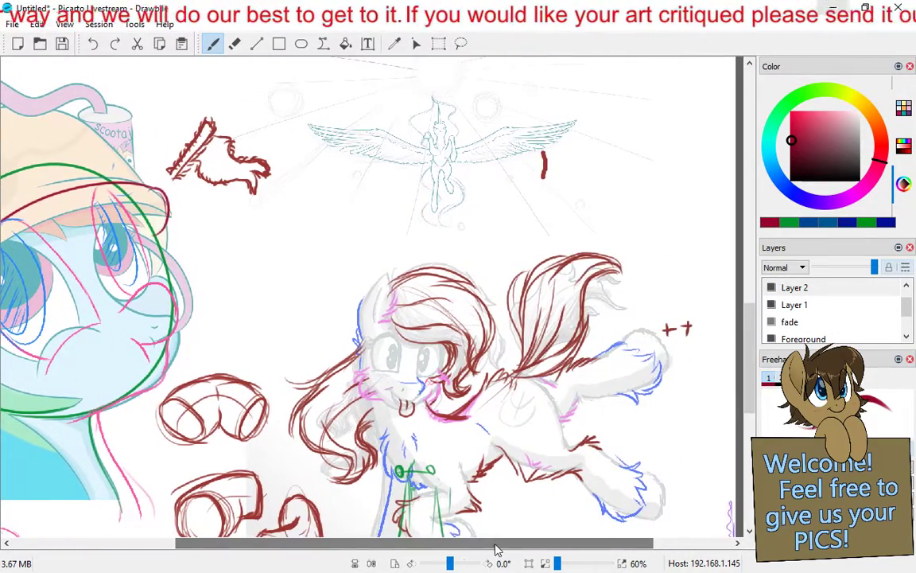
scroll(752, 318, up, 3)
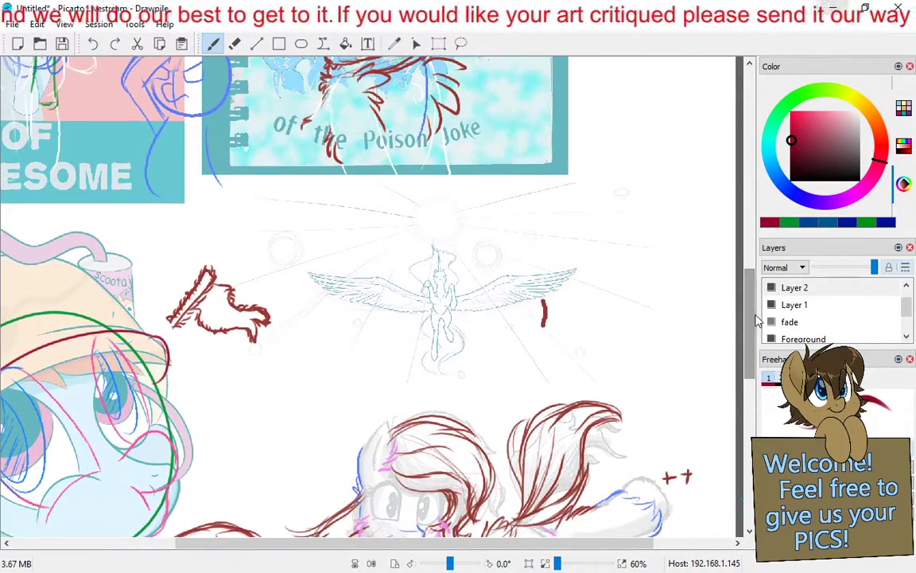
key(ctrl+0)
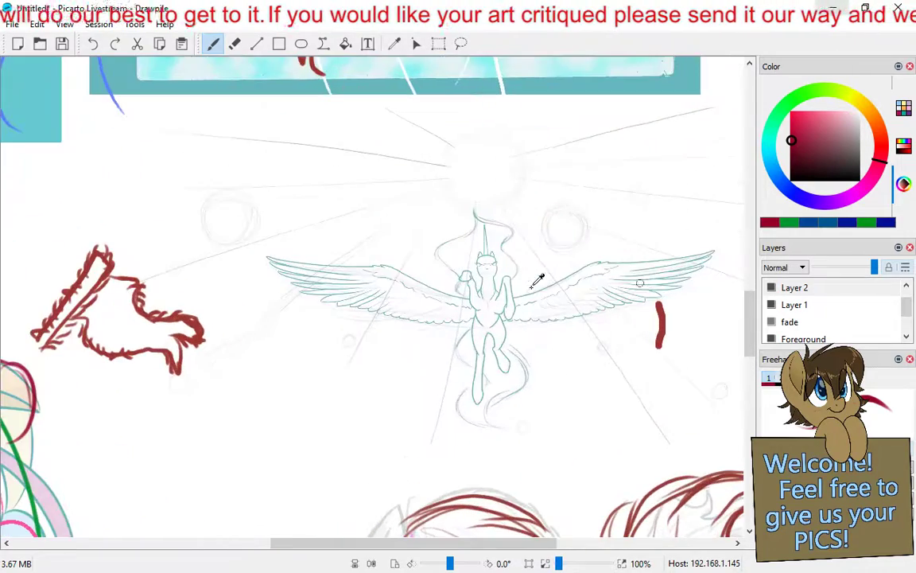
key(ctrl+plus)
drag(509, 242, 443, 294)
key(ctrl+0)
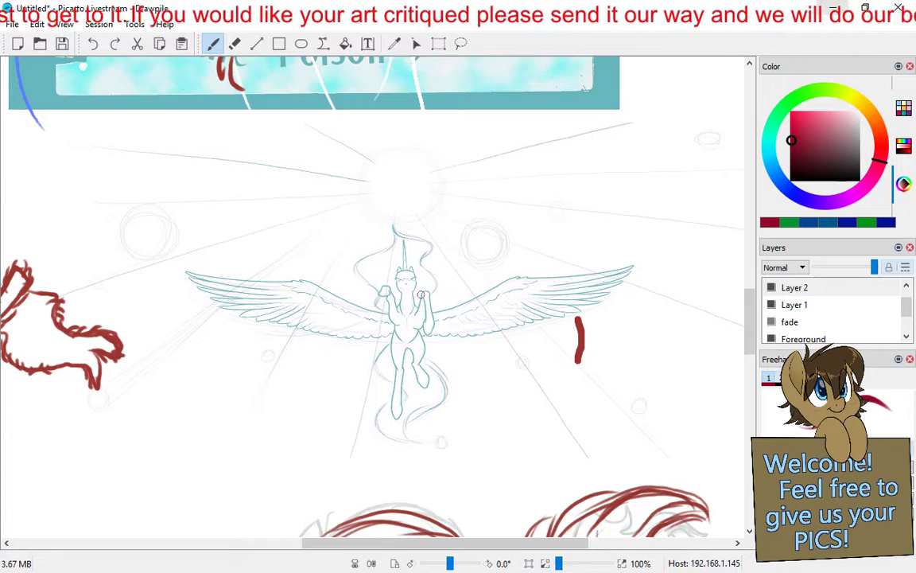
key(ctrl+plus)
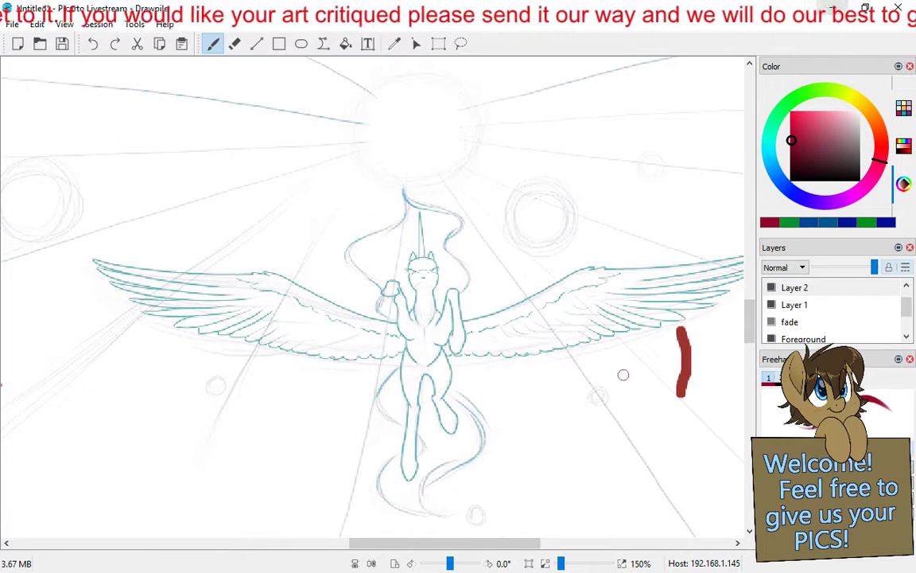
click(235, 45)
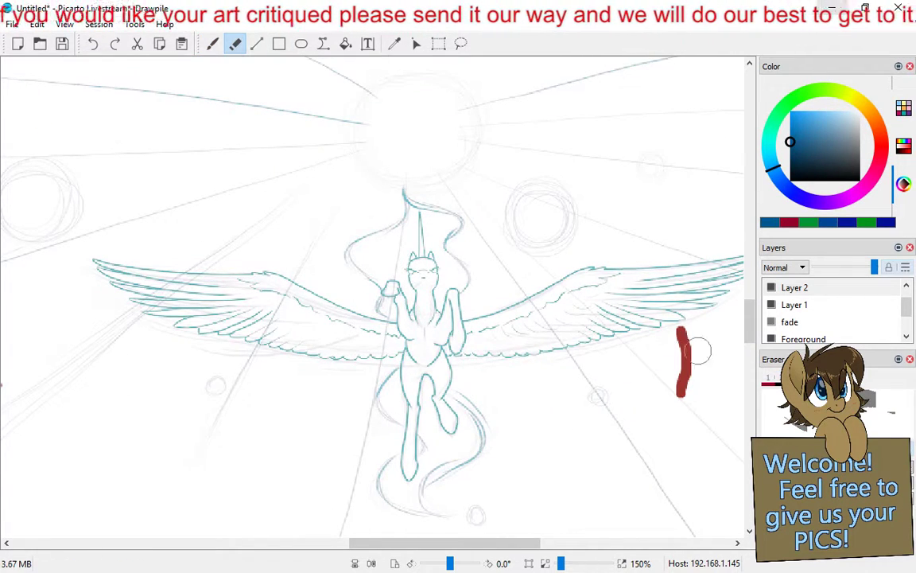
click(793, 305)
click(771, 321)
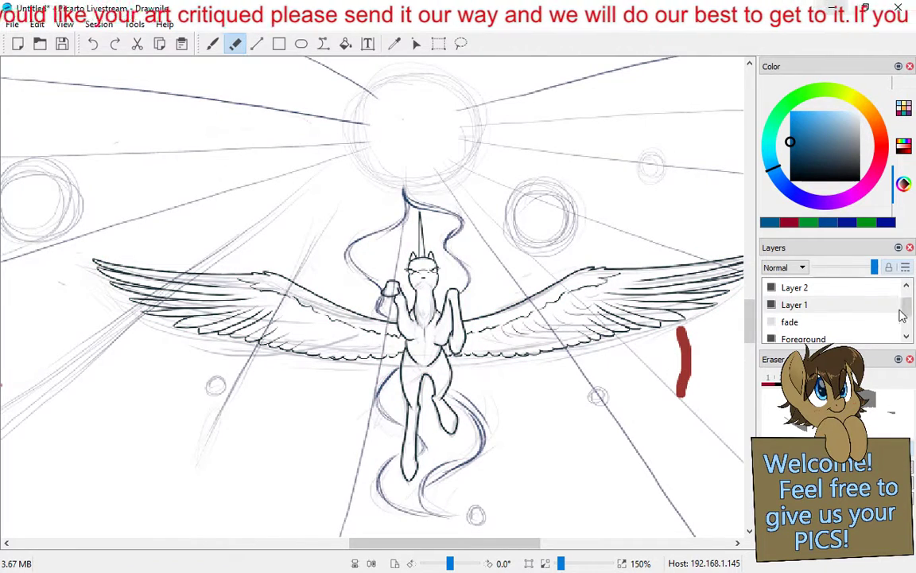
key(ctrl+shift+n)
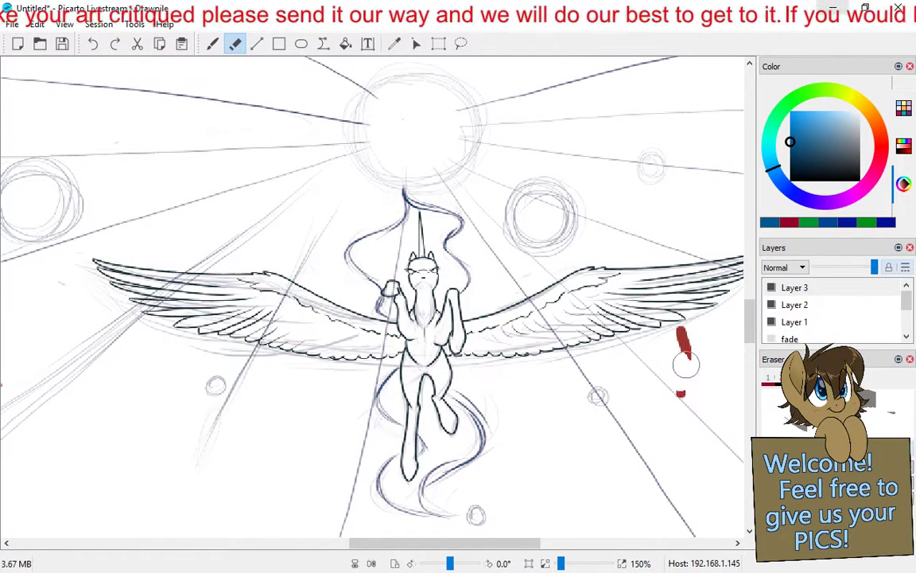
Step: On Layer 2, brush a light green flowing mane and crimson foreleg, eye and ear corrections over the spread-winged unicorn
click(779, 309)
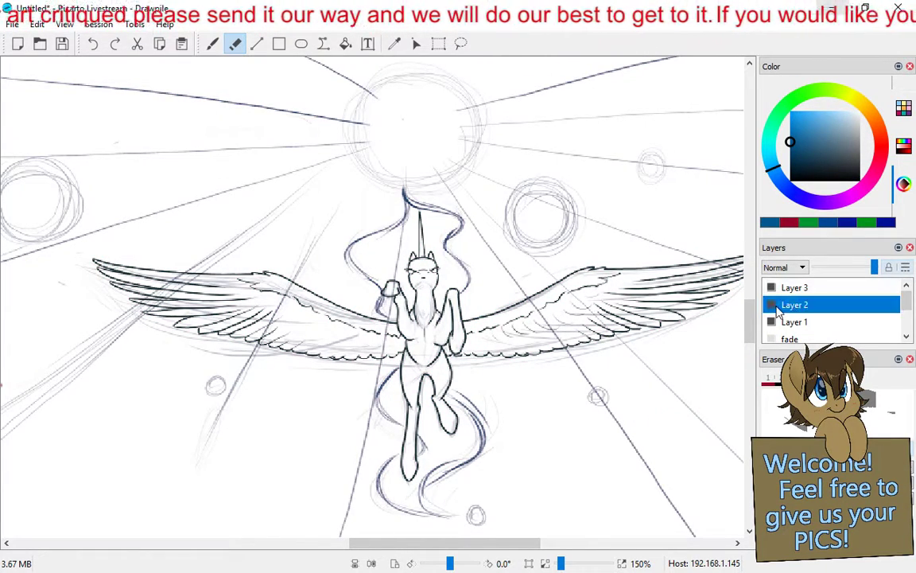
click(213, 43)
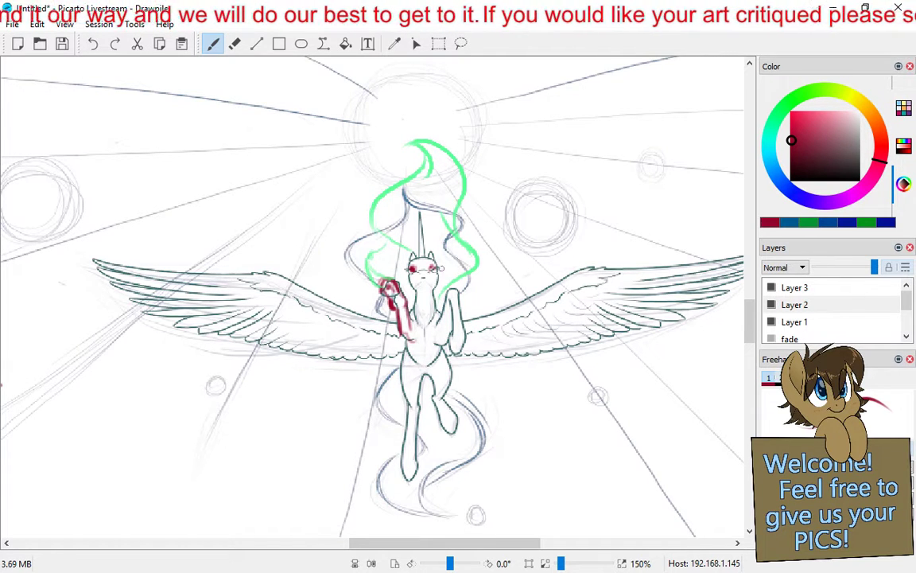
drag(433, 254, 435, 262)
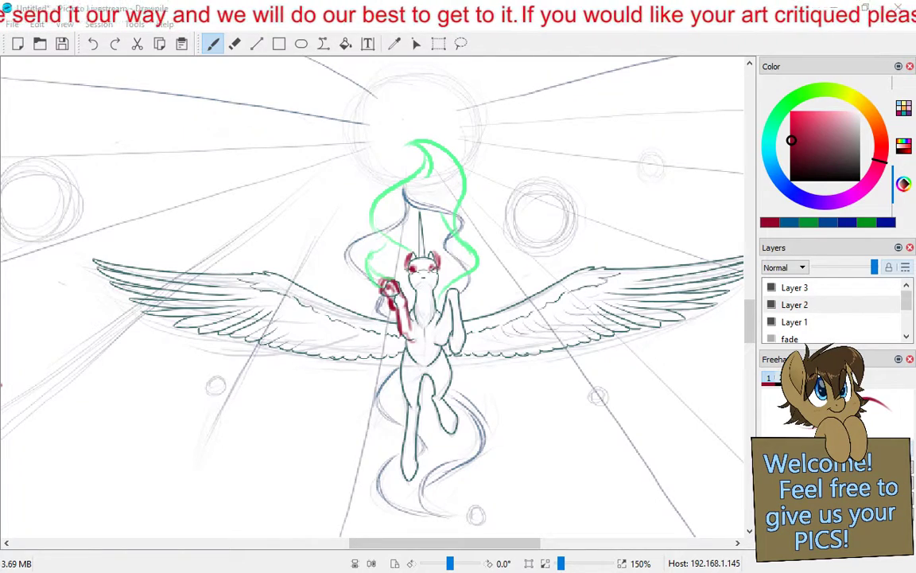
Step: Switch to Aggie.io to view the costume-themed drawings, check the winged unicorn canvas in Drawpile, and return to Aggie.io
key(alt+Tab)
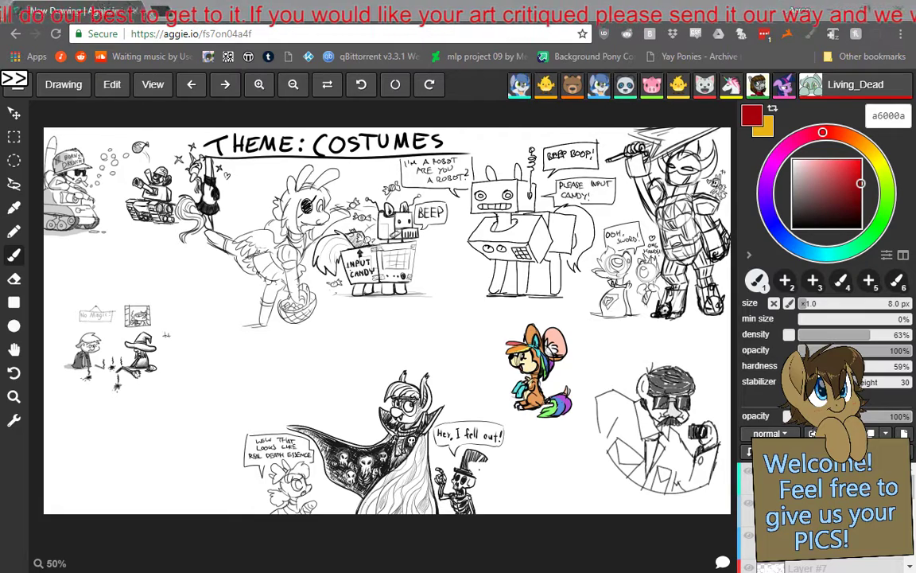
key(alt+Tab)
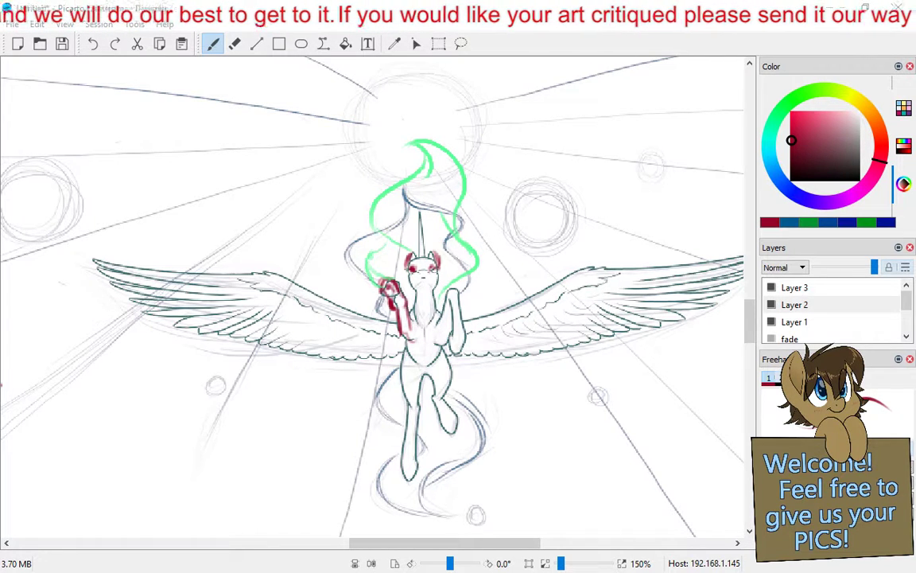
key(alt+Tab)
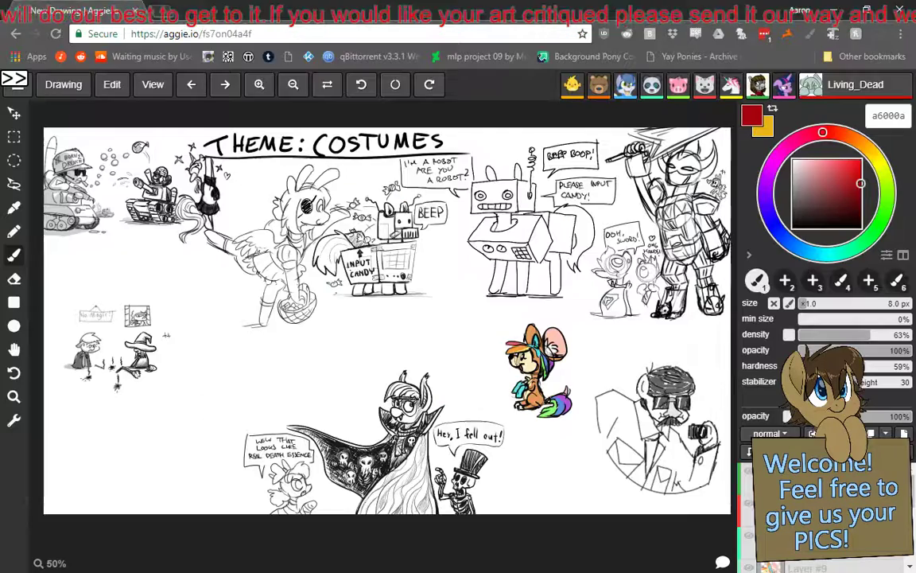